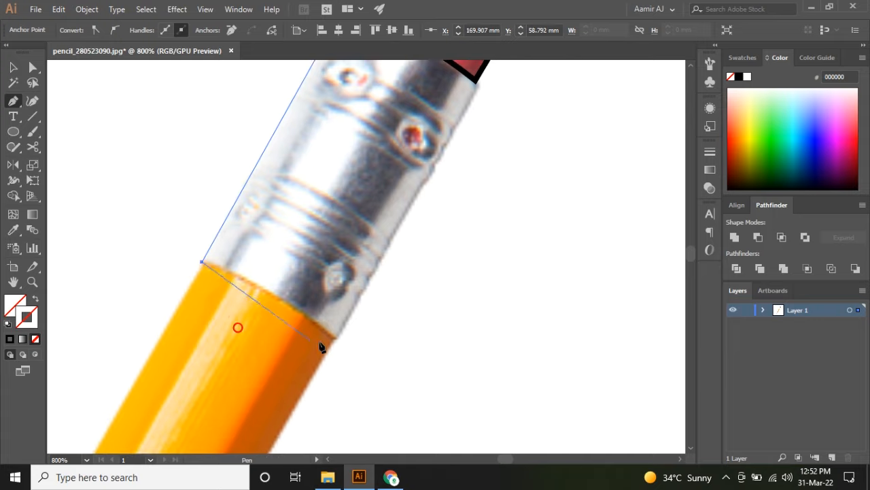
Trace the metal ferrule with the Pen tool, closing the outline along the curved lower edge of the eraser
click(336, 338)
scroll(326, 306, up, 2)
scroll(327, 306, right, 2)
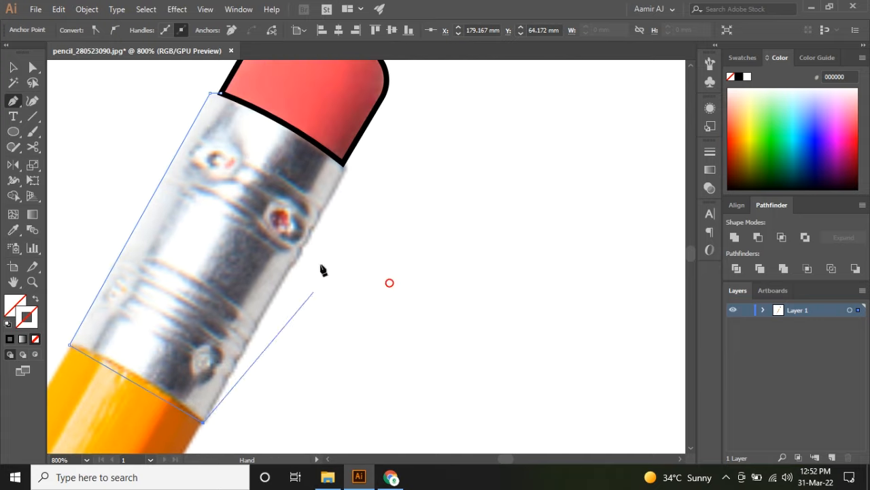
click(344, 164)
scroll(295, 138, up, 1)
scroll(295, 138, left, 2)
click(276, 127)
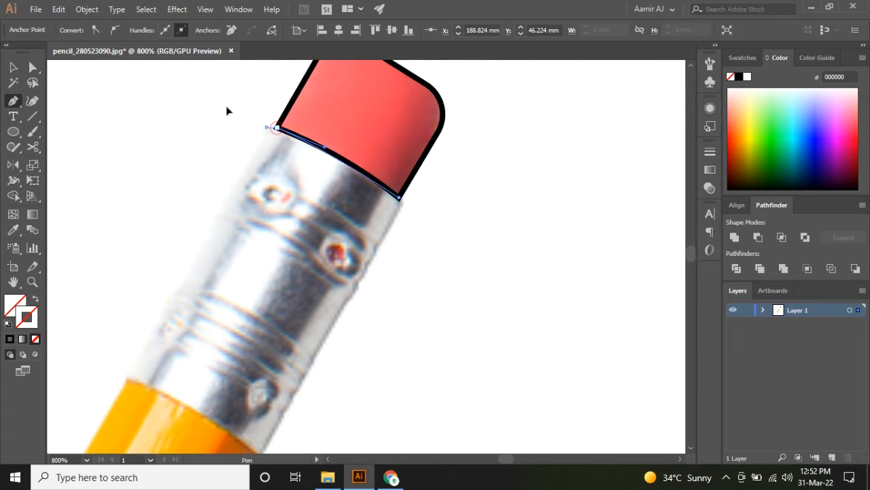
drag(276, 127, 210, 104)
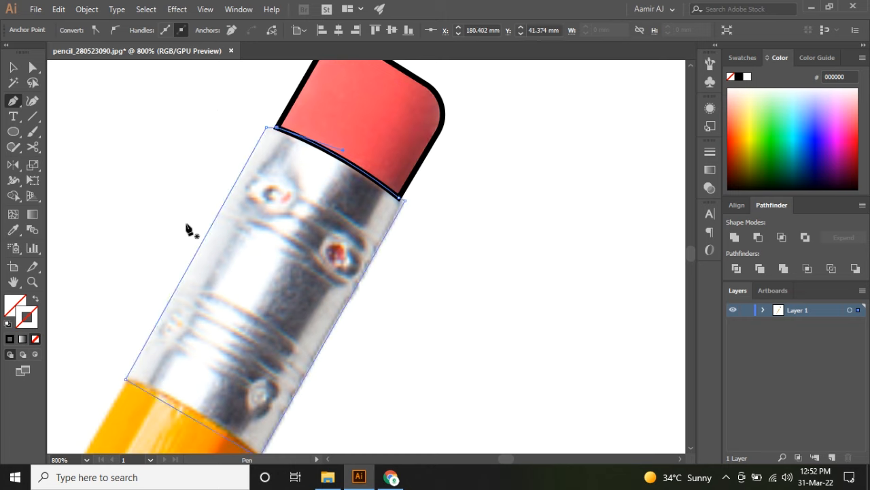
Give the ferrule outline the same 1 pt black stroke and no fill as the eraser outline
key(i)
click(297, 91)
click(35, 299)
click(441, 123)
key(v)
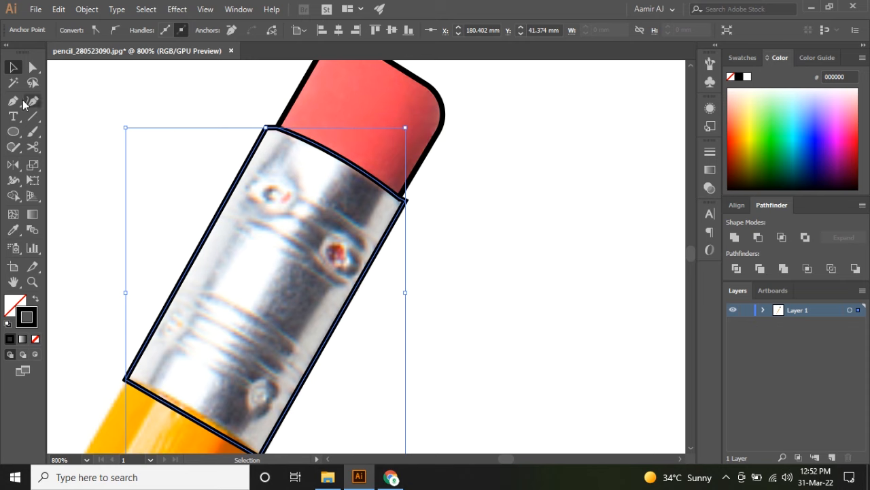
Curve the ferrule outline's lower edge to follow its boundary with the orange pencil body
key(shift+grave)
scroll(211, 401, down, 2)
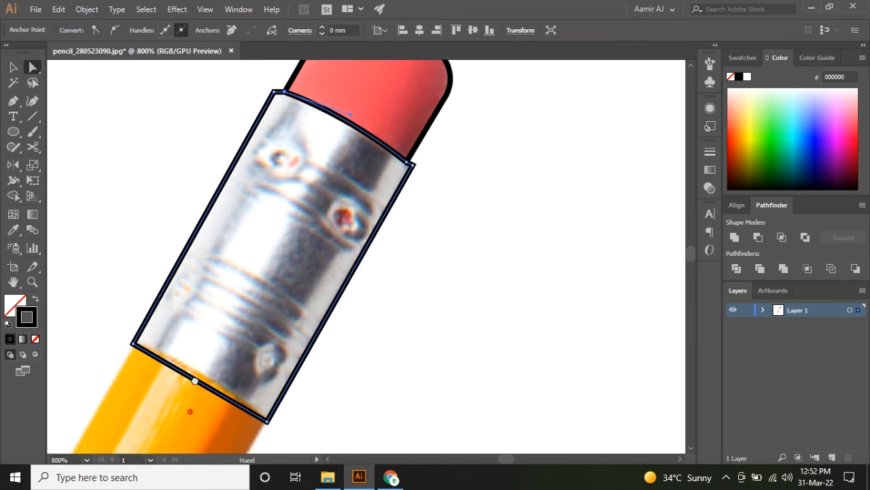
click(206, 375)
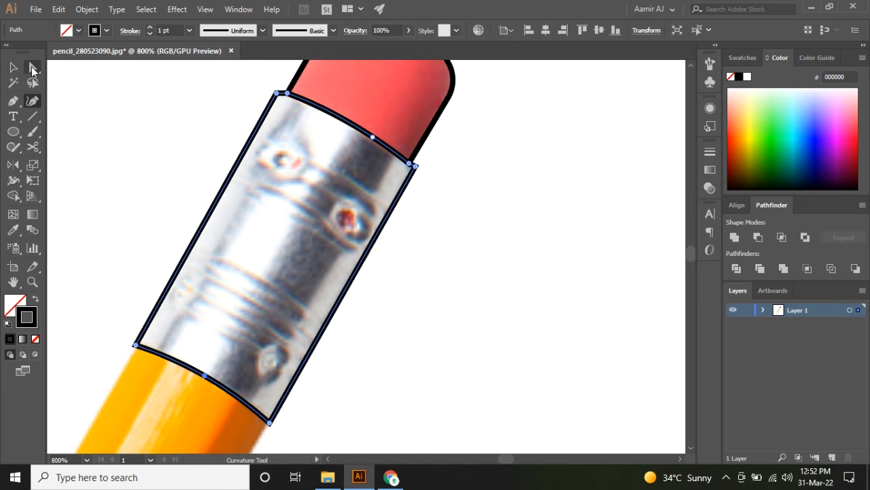
Round the corners of the ferrule outline and deselect it
click(32, 68)
drag(268, 411, 268, 411)
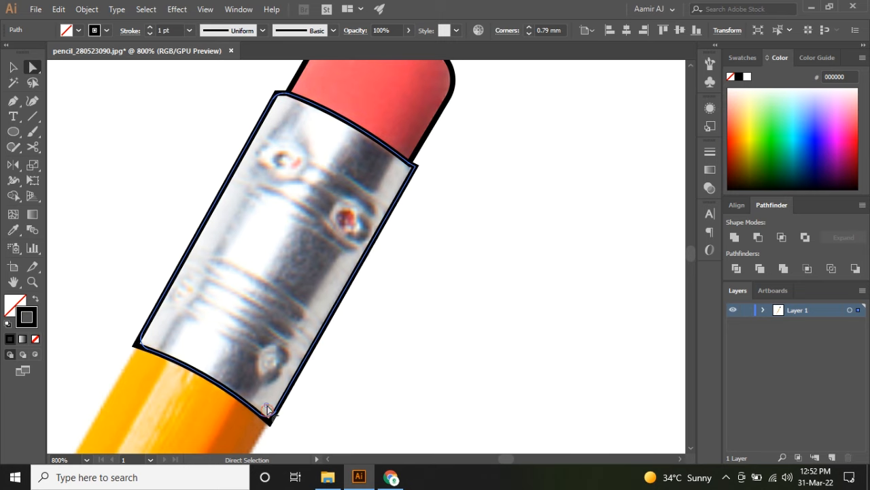
click(426, 305)
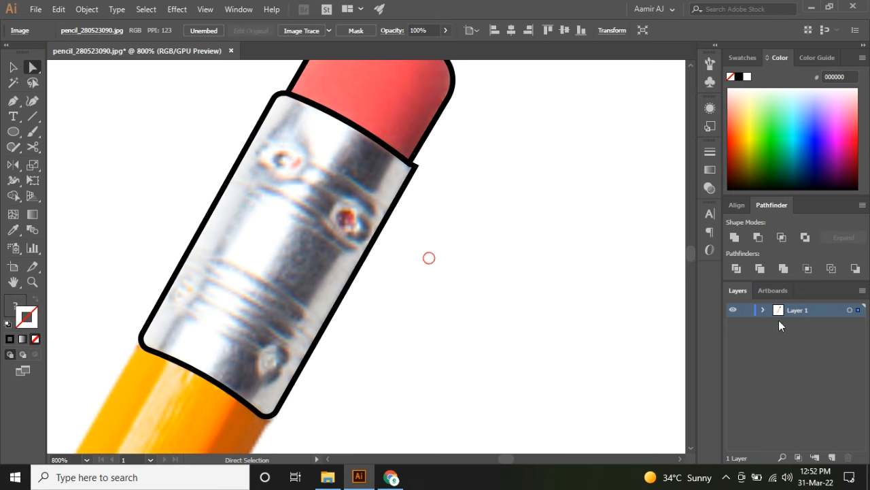
Lock Layer 1 and add a new layer, Layer 2, above it
click(746, 310)
scroll(476, 306, down, 4)
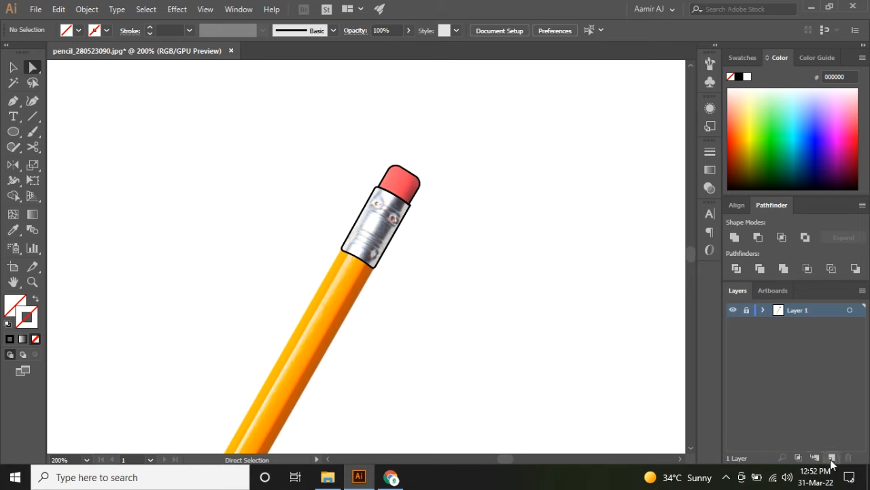
key(v)
scroll(449, 317, down, 2)
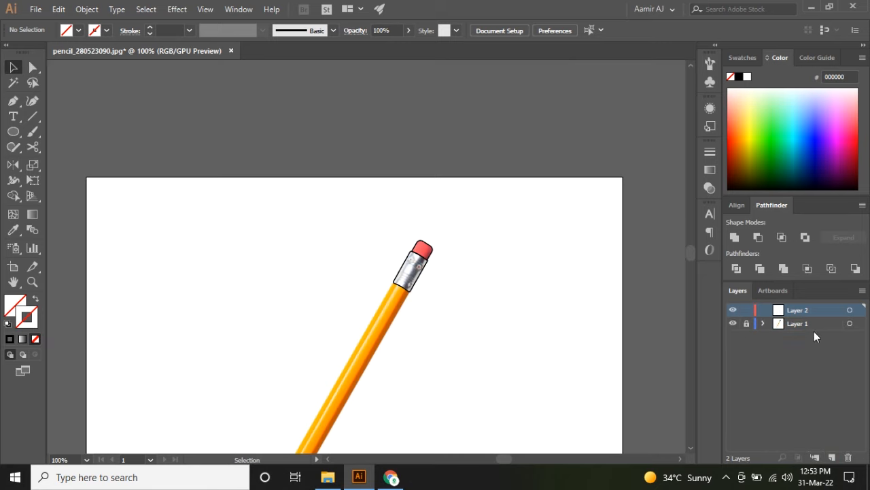
Move the eraser and ferrule outlines to Layer 2, keep the pencil image on locked Layer 1, and make Layer 2 active
click(772, 325)
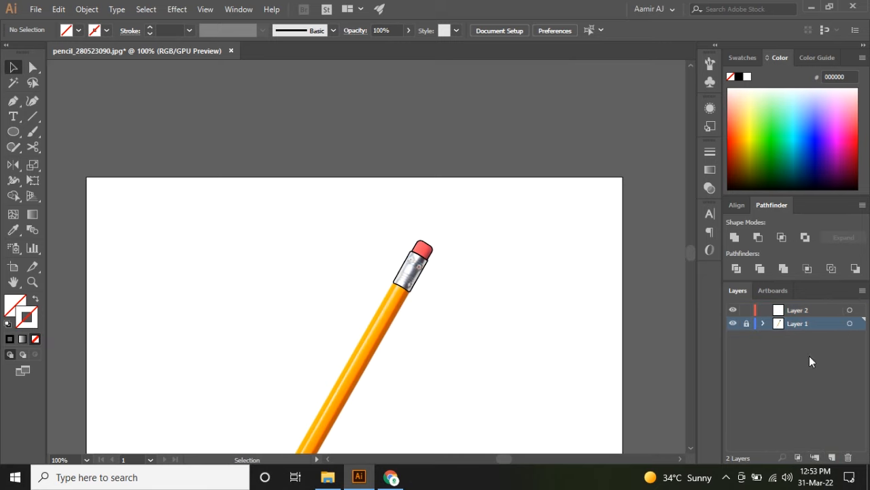
click(431, 324)
key(Delete)
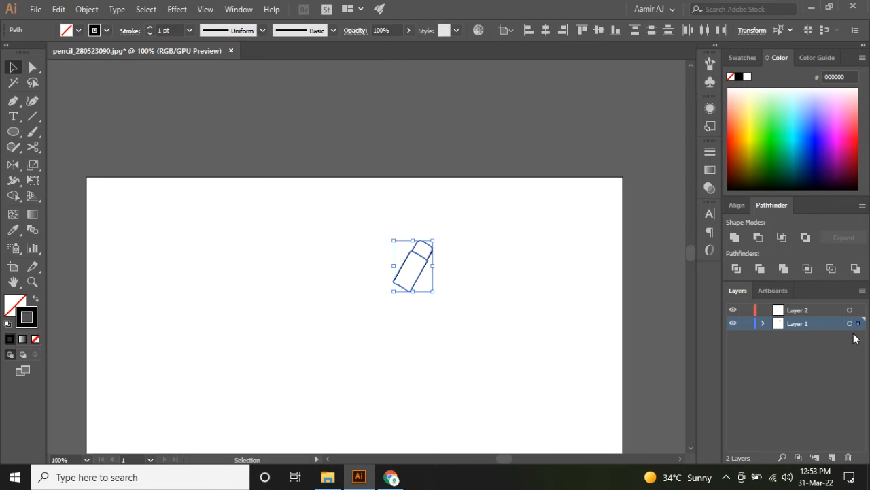
drag(854, 314, 856, 310)
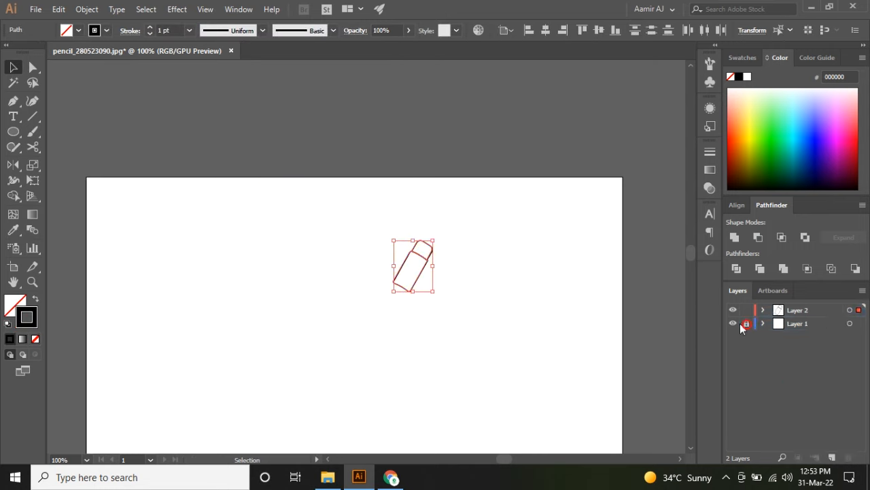
click(746, 324)
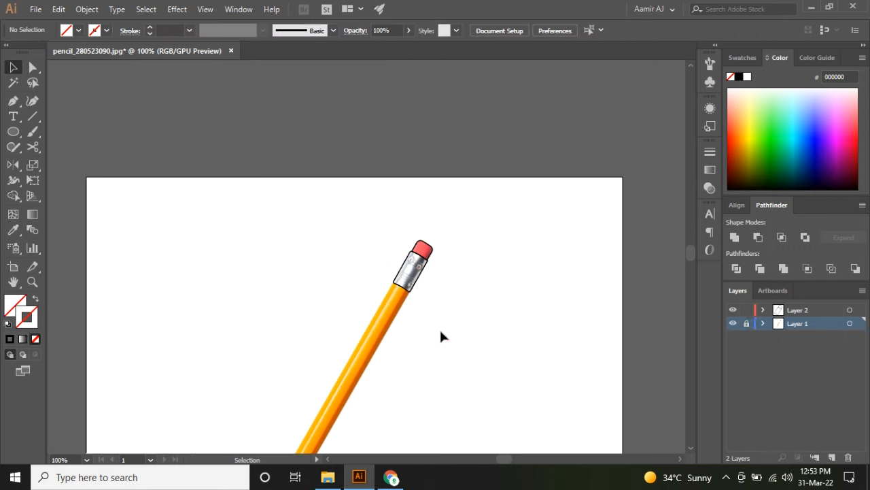
click(742, 310)
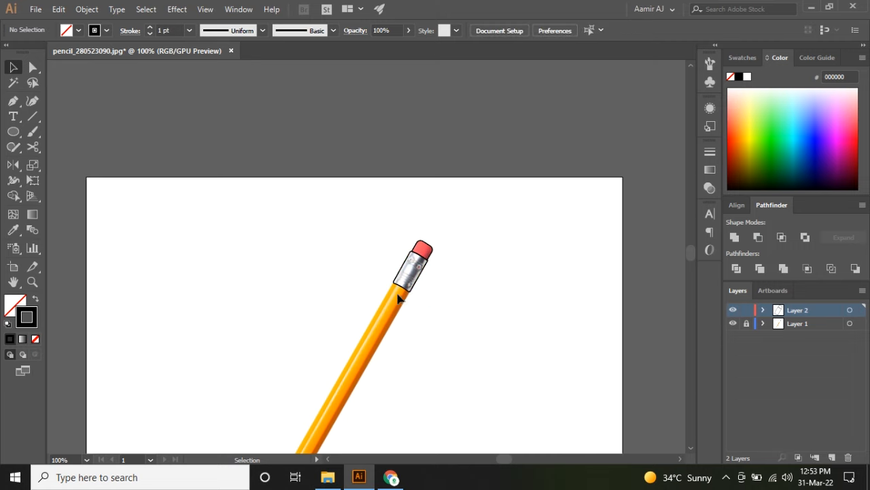
Draw the pencil body's right edge with the Pen tool, from the ferrule's lower right corner down to the sharpened end
scroll(399, 299, up, 3)
key(p)
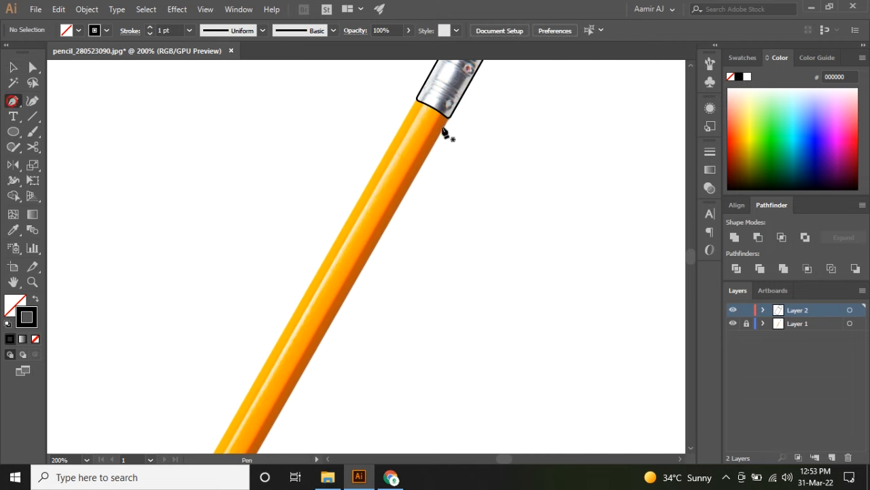
scroll(443, 133, up, 4)
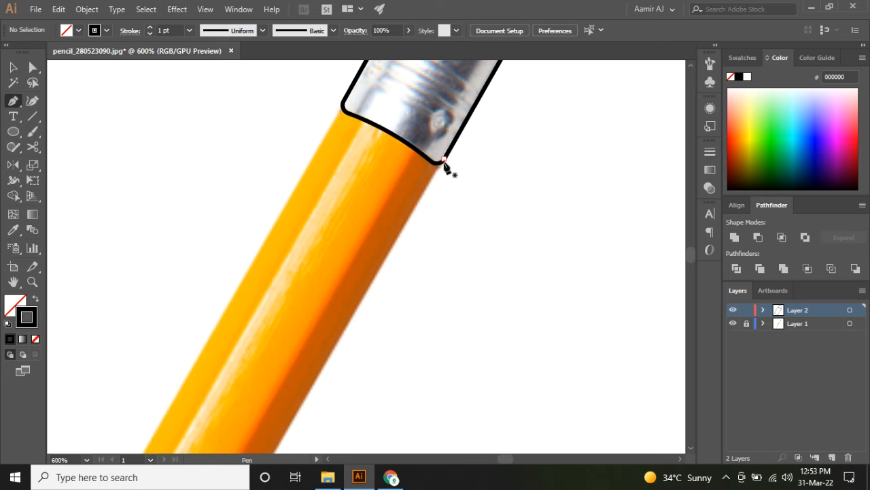
click(442, 164)
scroll(445, 166, down, 4)
scroll(315, 333, up, 2)
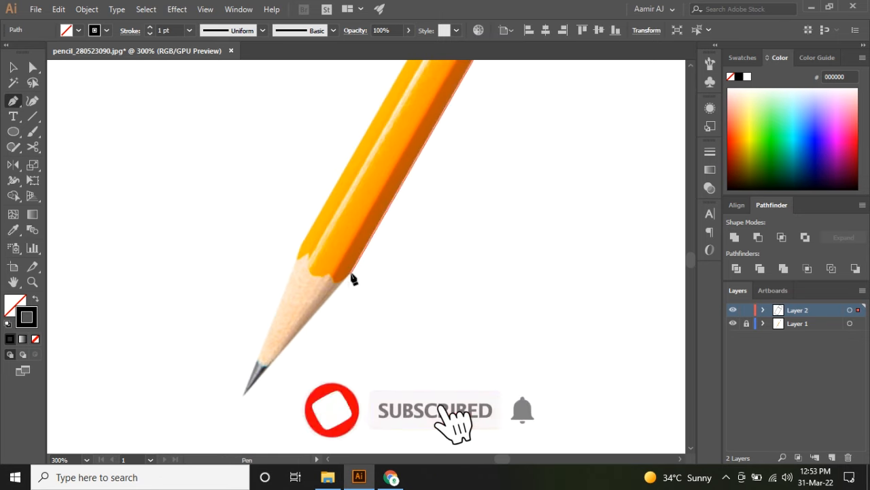
click(349, 281)
Continue the body path around the scalloped paint edge with curved segments, ending on the body's left side
scroll(344, 280, up, 3)
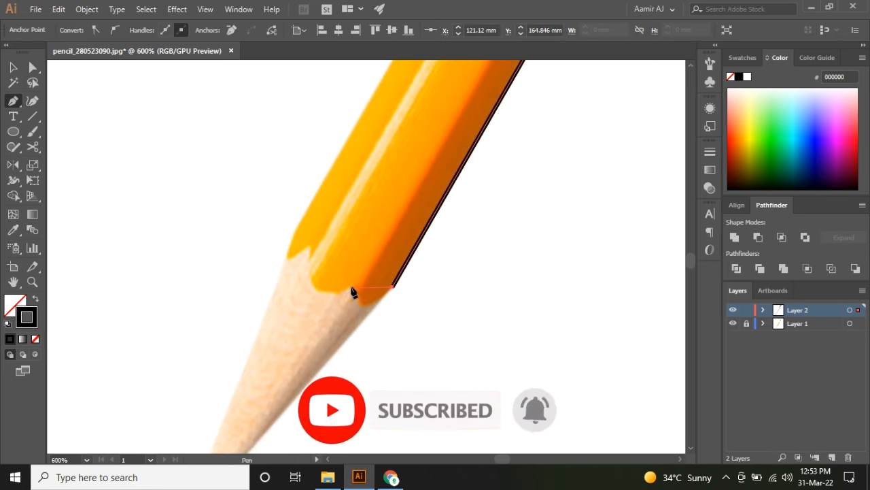
scroll(367, 307, up, 3)
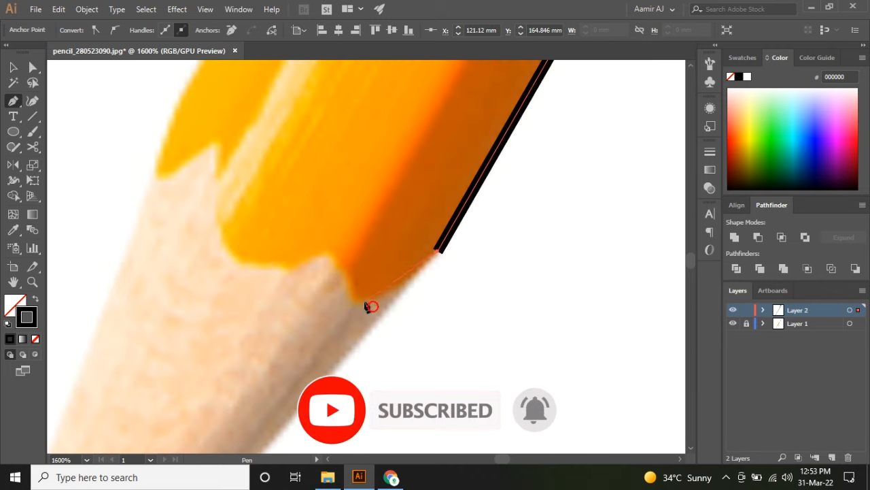
drag(324, 301, 302, 300)
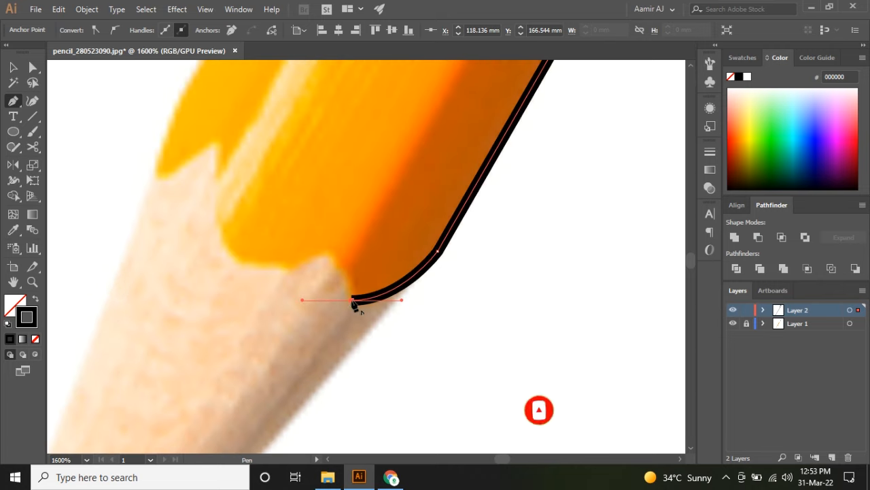
click(333, 249)
drag(326, 248, 362, 263)
drag(285, 274, 240, 256)
click(258, 155)
drag(260, 157, 302, 312)
drag(379, 215, 399, 198)
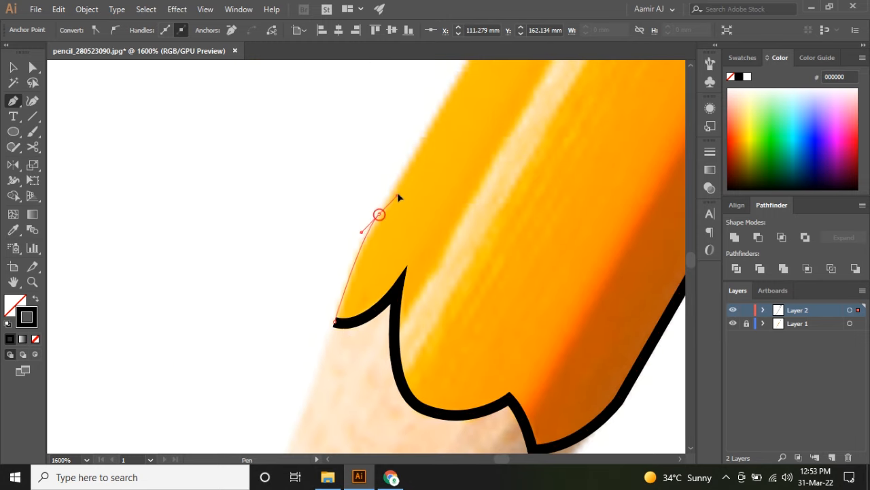
Extend the body path up the left edge to the ferrule, close it at its starting point and deselect it
scroll(410, 177, down, 4)
scroll(311, 346, down, 2)
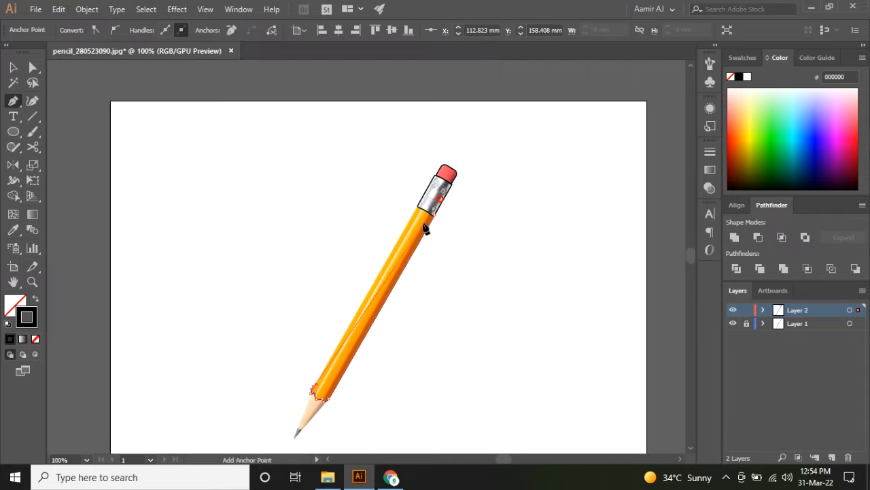
scroll(420, 238, up, 2)
scroll(420, 237, up, 4)
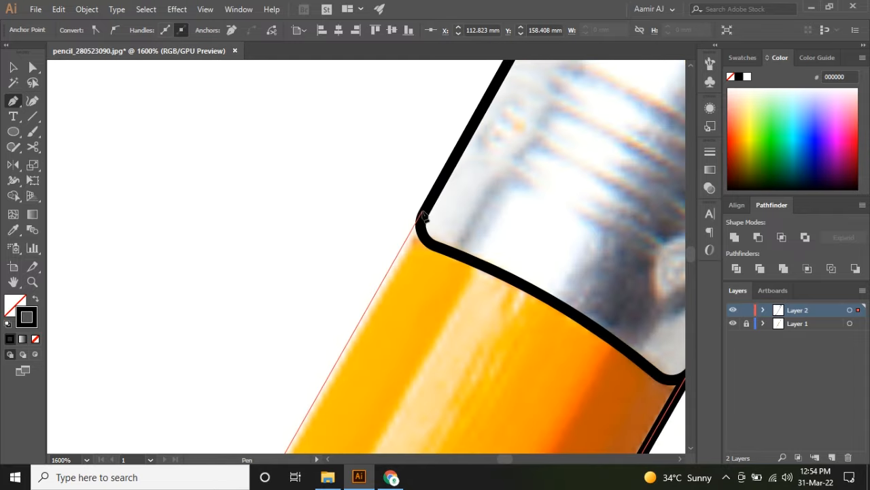
click(423, 213)
scroll(435, 238, down, 3)
scroll(507, 262, up, 1)
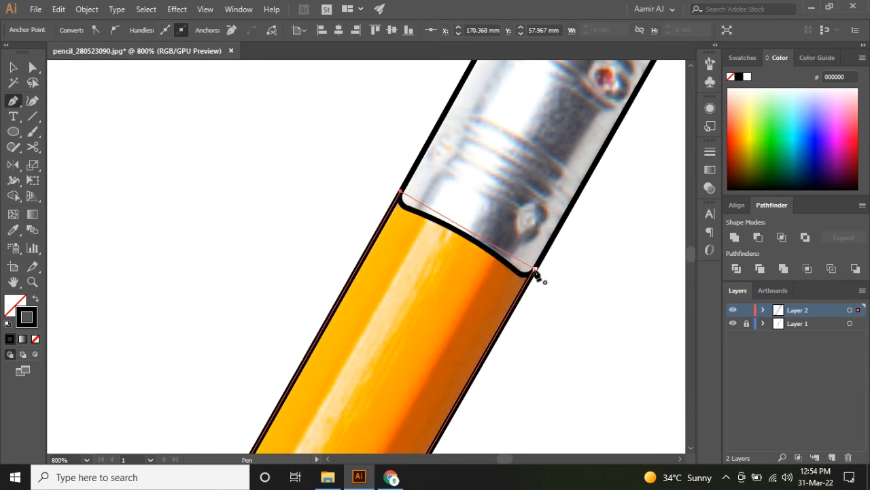
click(536, 270)
ctrl+click(564, 294)
Round the sharp corners of the body outline's scalloped lower edge
scroll(564, 296, down, 4)
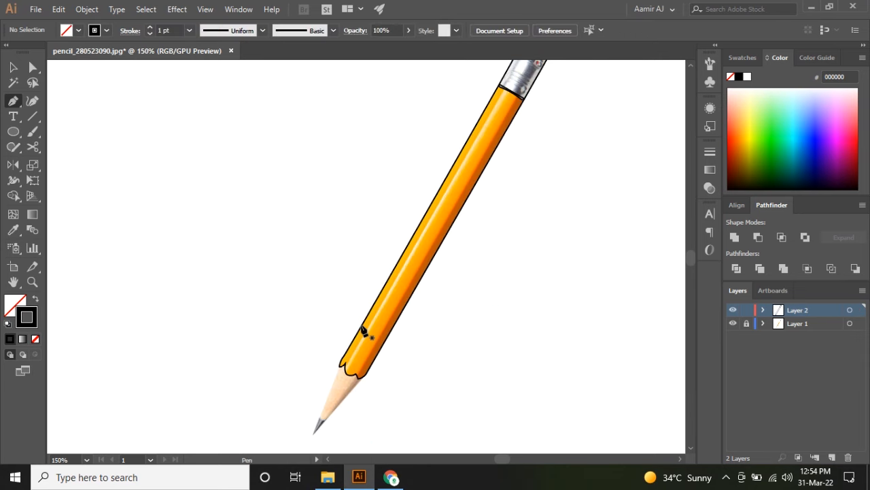
scroll(326, 354, up, 6)
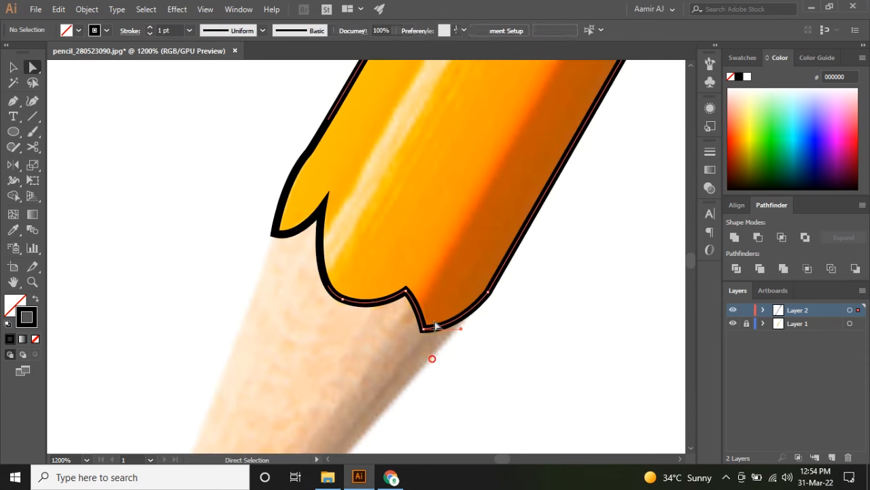
click(423, 329)
click(406, 291)
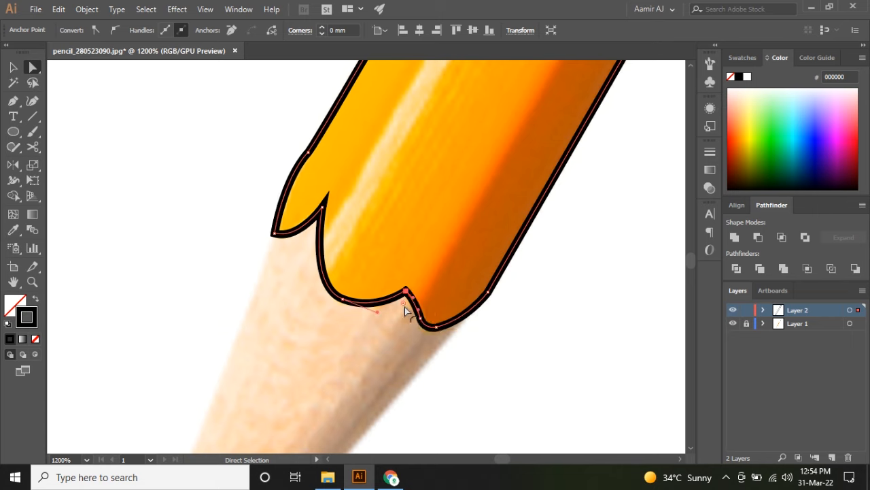
click(275, 233)
mouse_move(287, 227)
mouse_down()
mouse_move(322, 206)
mouse_move(318, 224)
mouse_up()
click(291, 263)
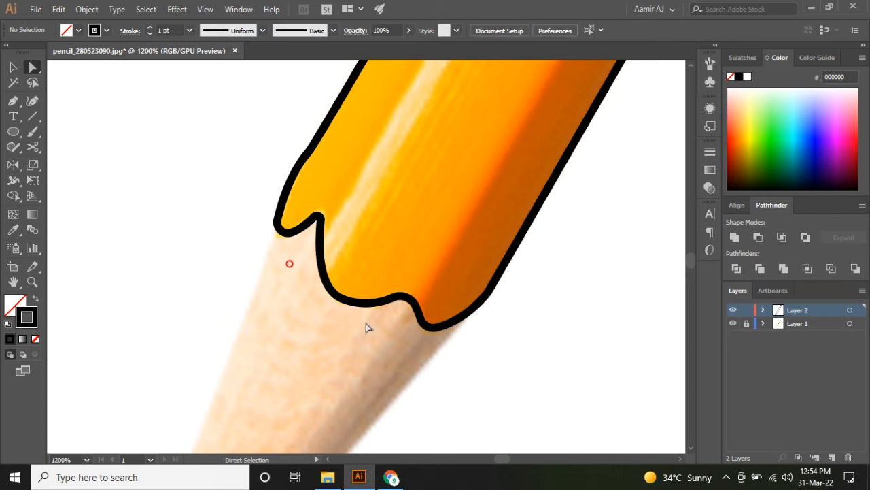
Smooth the body outline's bend above the left scallop by adjusting its curve handles
scroll(366, 323, down, 3)
drag(365, 323, 367, 308)
scroll(345, 253, up, 5)
click(370, 259)
drag(314, 318, 319, 220)
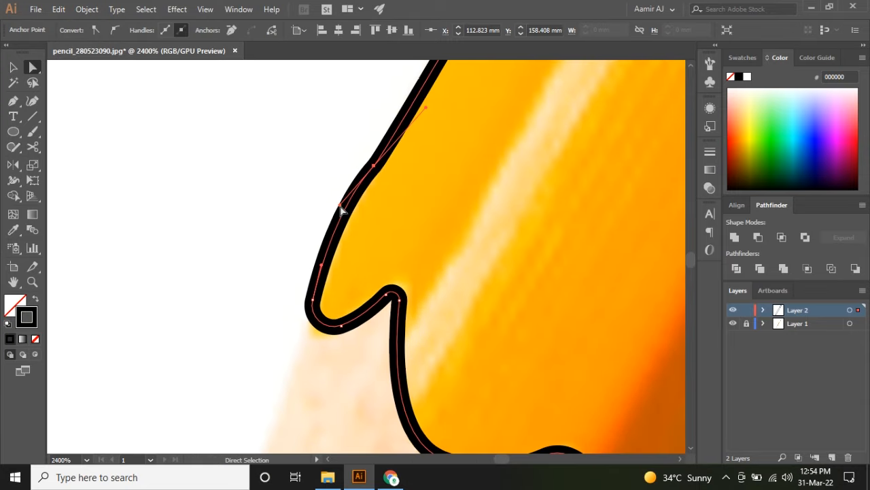
click(322, 266)
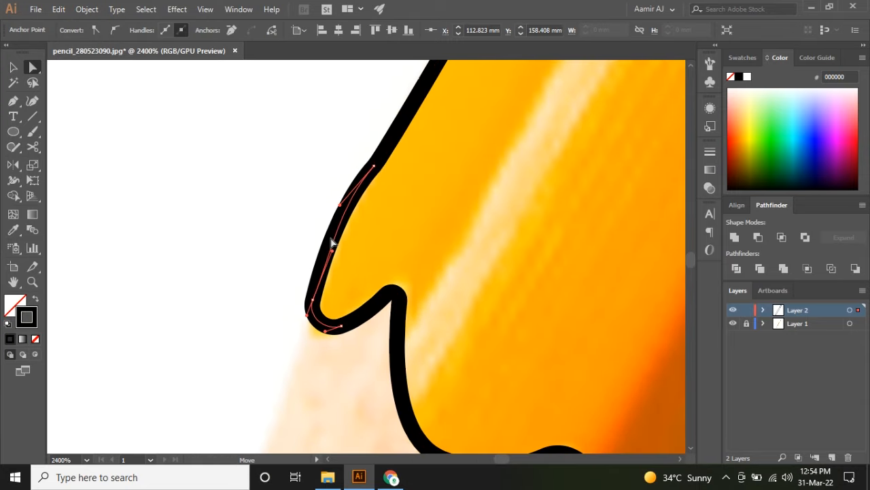
click(307, 214)
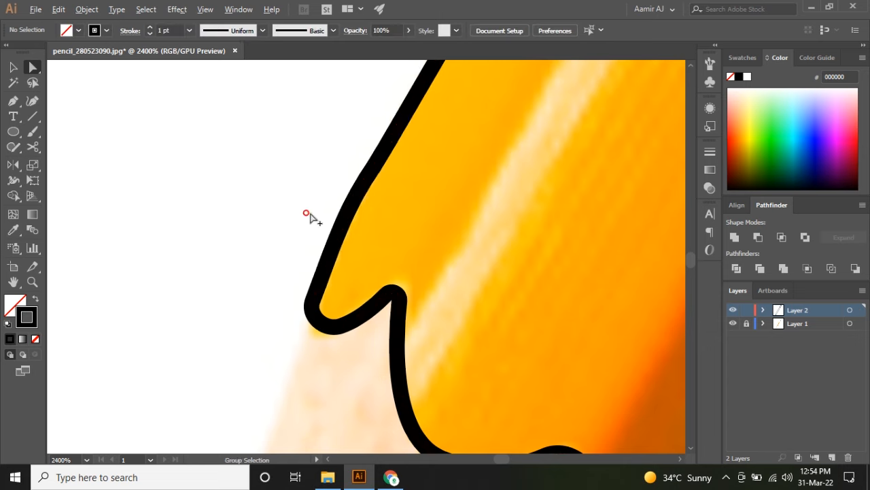
Trace the exposed wood with the Pen tool from the body's lower right edge to the lead and across the lead's base
scroll(320, 272, down, 5)
key(p)
scroll(387, 256, up, 4)
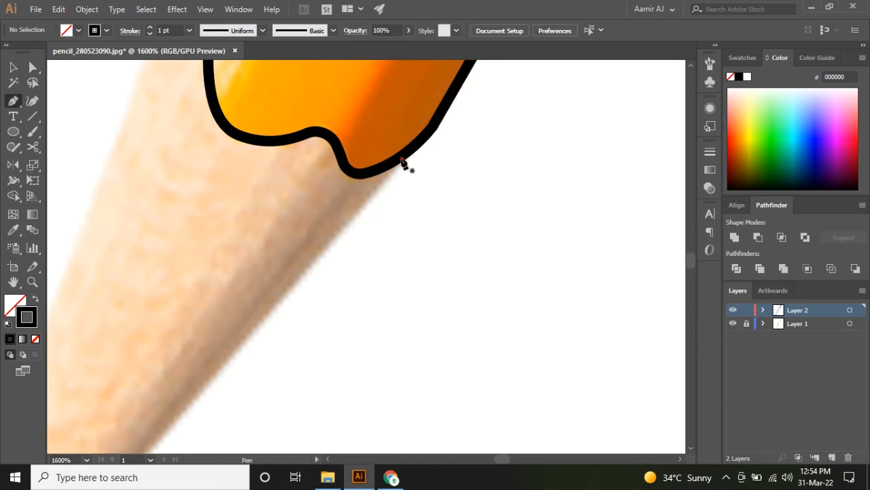
click(402, 160)
scroll(401, 160, down, 4)
scroll(251, 280, up, 4)
click(262, 250)
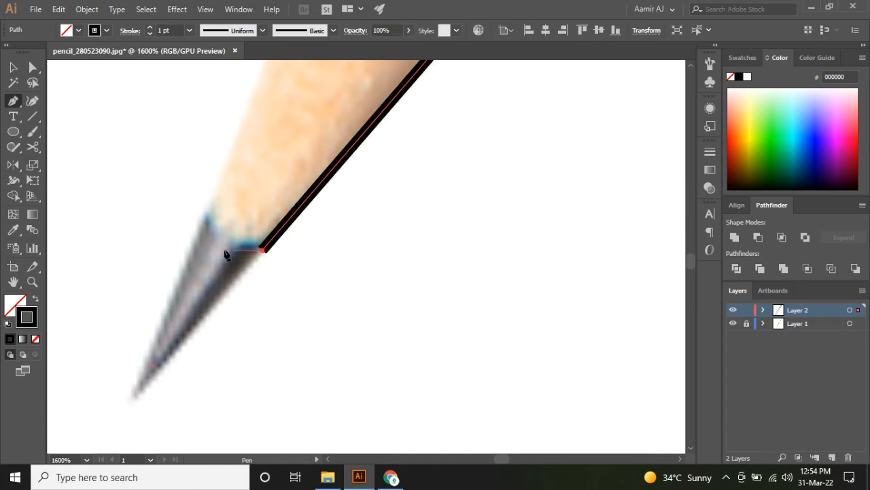
click(208, 215)
Continue the exposed wood outline up its left edge and across the orange body above the scalloped edge
scroll(208, 215, down, 3)
click(290, 169)
click(329, 153)
click(366, 176)
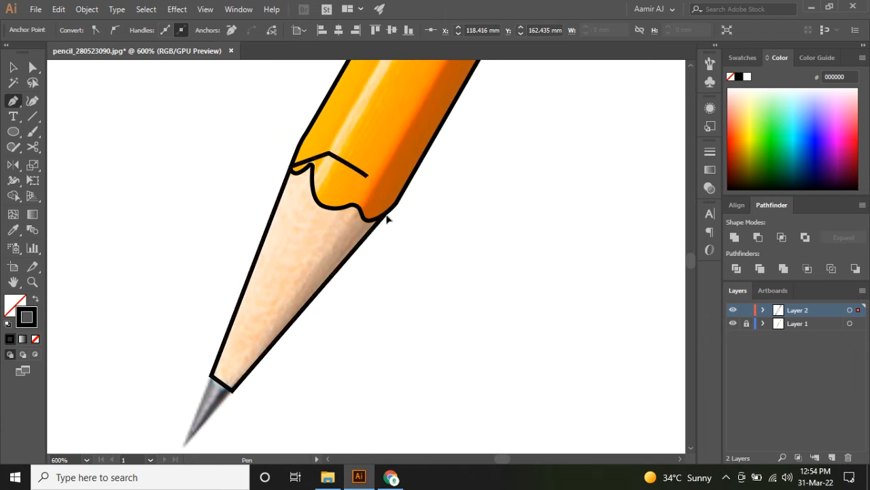
Bow the wood outline's lower edge outward along the lead's base with the Curvature tool
click(32, 101)
scroll(224, 286, up, 5)
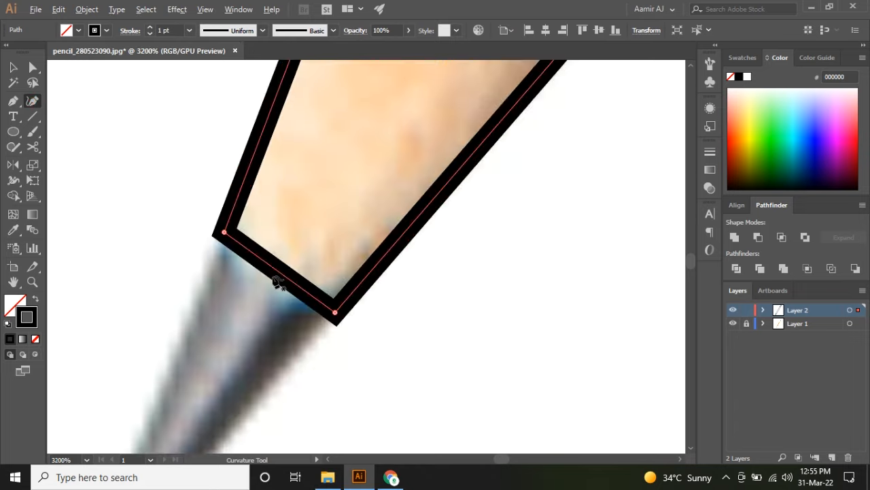
click(265, 283)
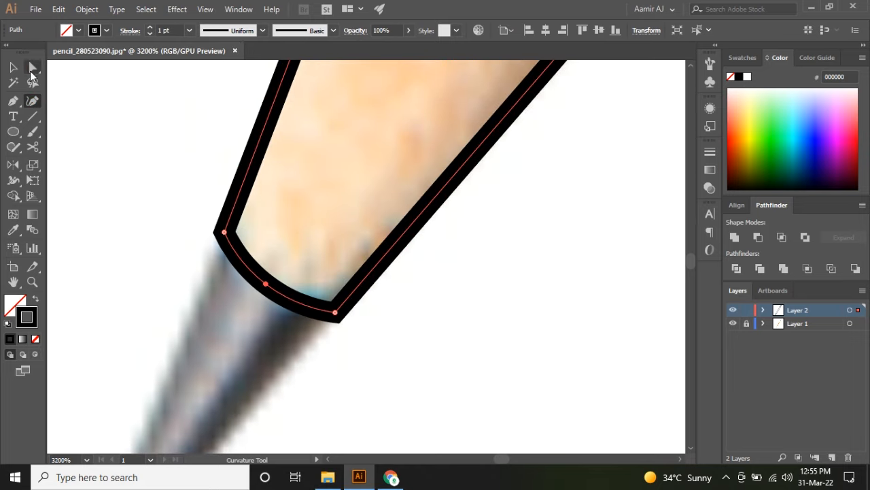
Round the two lower corners of the wood outline to a radius of 0.93 mm
click(32, 68)
click(222, 233)
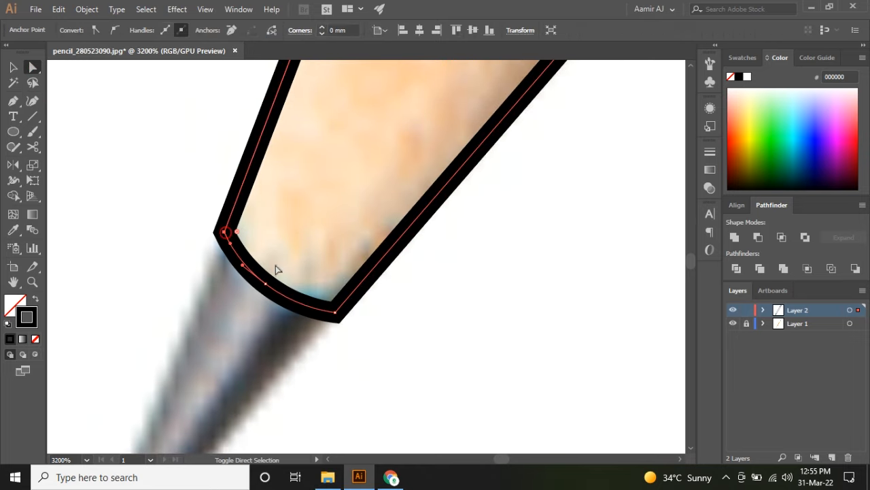
click(337, 315)
drag(331, 301, 306, 254)
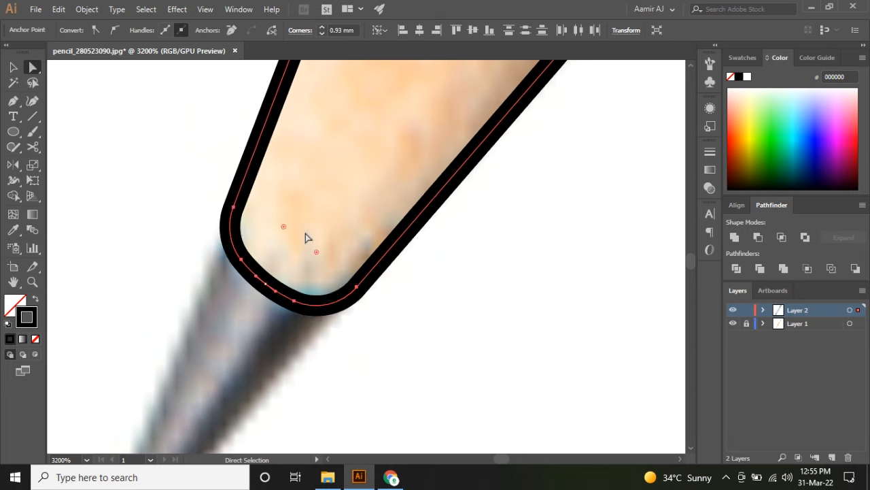
click(305, 233)
Trace the pencil lead as a closed triangle ending at the tip, overlapping the wood's lower edge, and deselect it
scroll(306, 228, down, 5)
drag(317, 206, 268, 320)
scroll(288, 292, down, 3)
scroll(288, 303, up, 7)
key(p)
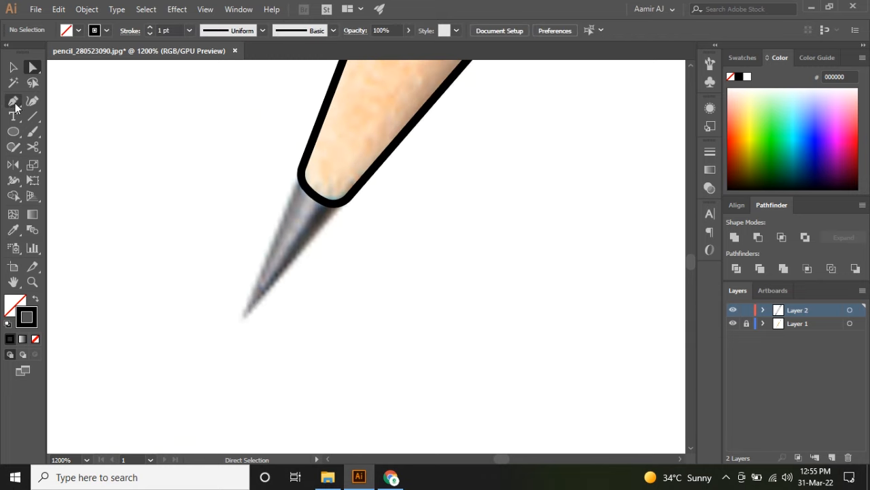
click(339, 178)
drag(279, 283, 307, 241)
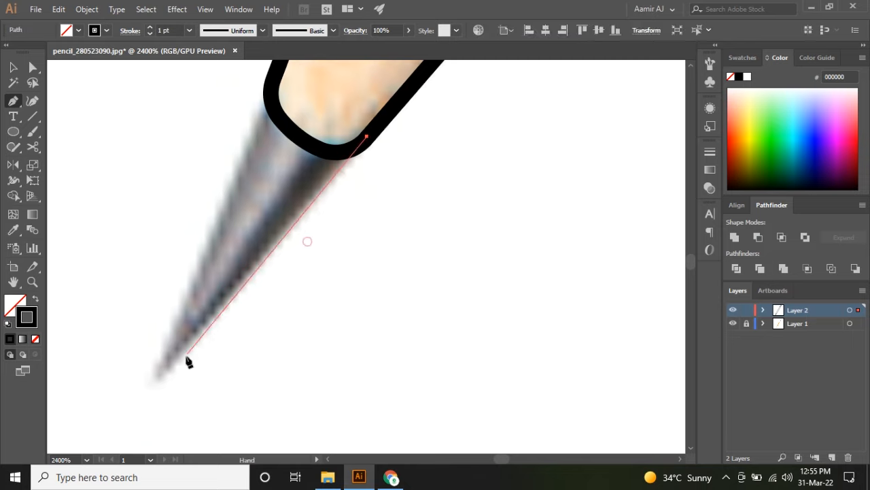
click(157, 379)
drag(235, 187, 223, 249)
click(261, 136)
click(355, 199)
ctrl+click(400, 250)
scroll(350, 238, down, 4)
scroll(340, 256, up, 1)
scroll(351, 251, down, 6)
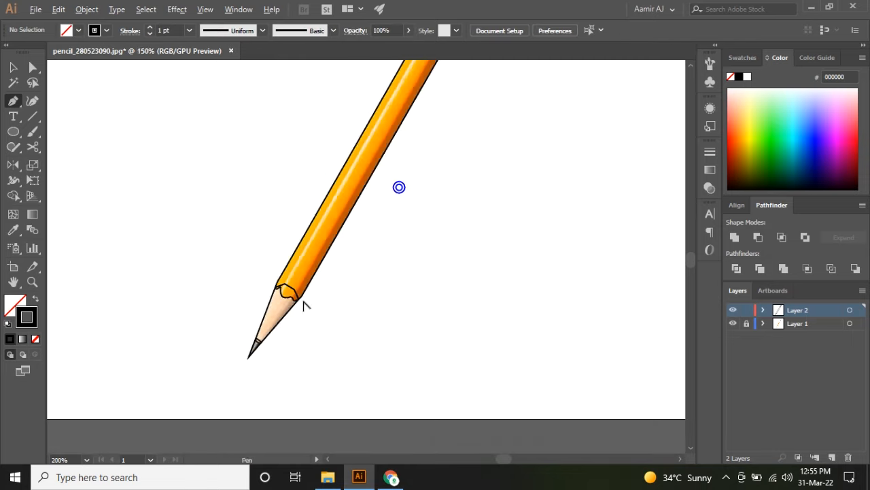
Trace the crescent-shaped dent on the upper left of the ferrule with the Pen tool and deselect it
key(v)
scroll(360, 221, up, 4)
scroll(361, 221, up, 5)
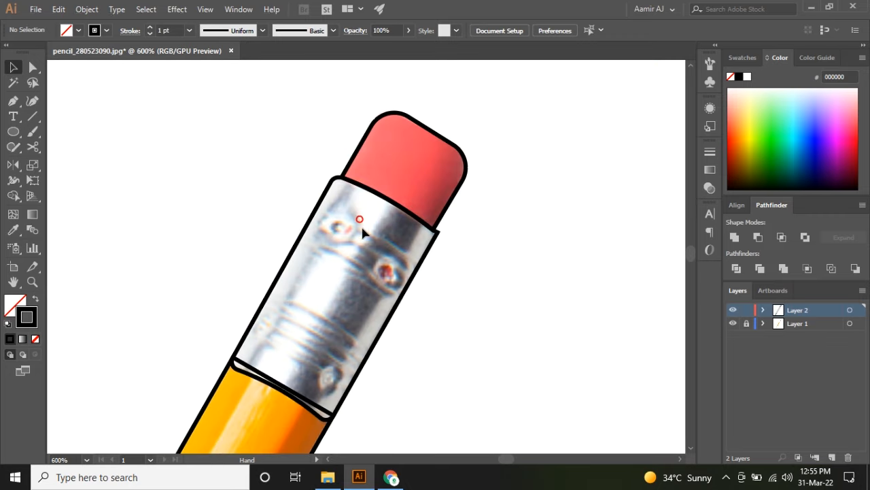
click(22, 103)
scroll(367, 242, up, 1)
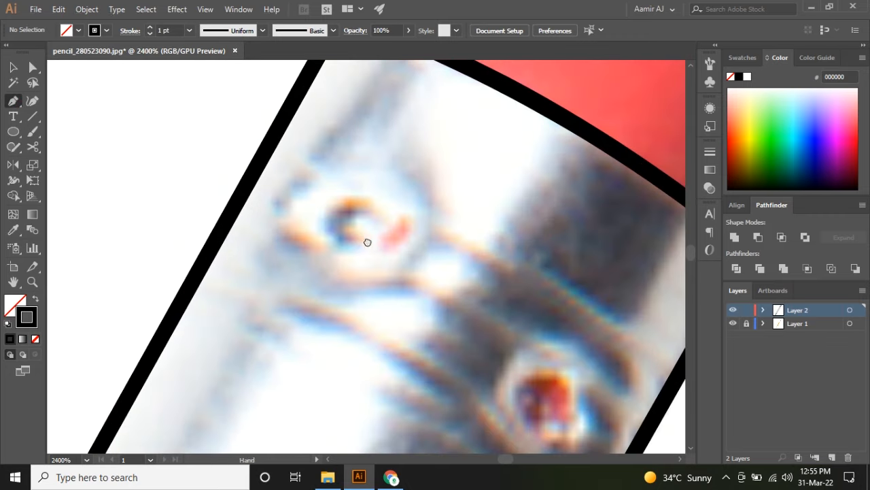
click(358, 235)
scroll(361, 225, up, 2)
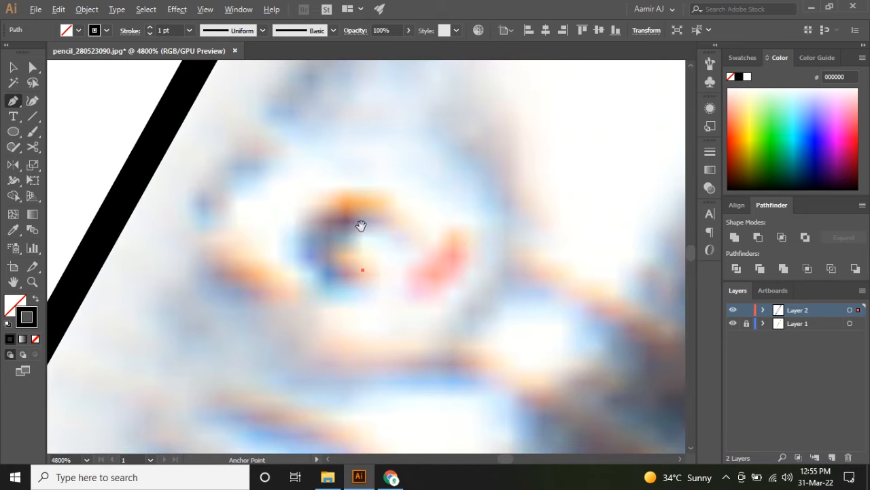
drag(371, 219, 370, 219)
click(399, 224)
drag(323, 201, 275, 227)
click(303, 265)
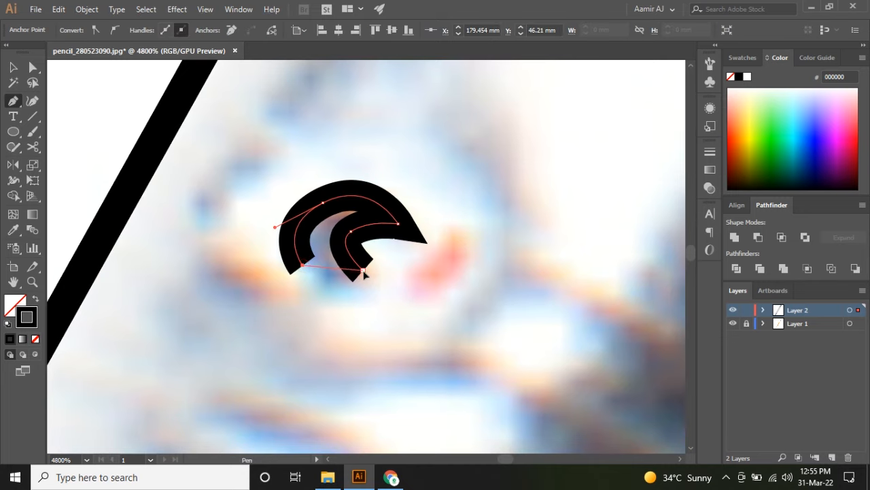
ctrl+click(409, 255)
Trace the teardrop-shaped red dent near the ferrule's right edge as a closed path and deselect it
scroll(413, 264, down, 3)
drag(526, 389, 393, 278)
scroll(395, 279, up, 2)
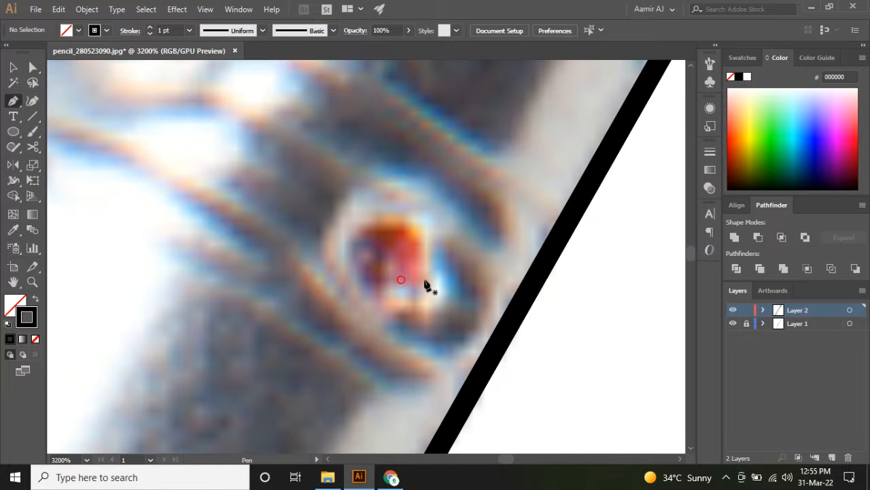
click(431, 274)
drag(421, 248, 420, 230)
click(397, 223)
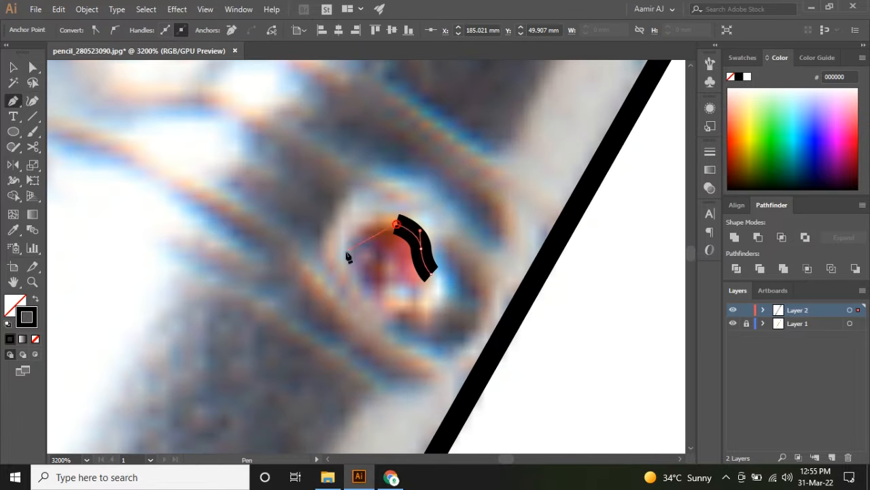
drag(351, 290, 350, 291)
drag(391, 295, 423, 283)
click(431, 275)
ctrl+click(431, 302)
Draw three separate curved ridge lines across the upper part of the ferrule with the Pen tool
scroll(384, 290, down, 4)
drag(321, 316, 317, 276)
scroll(326, 214, down, 3)
scroll(329, 220, up, 4)
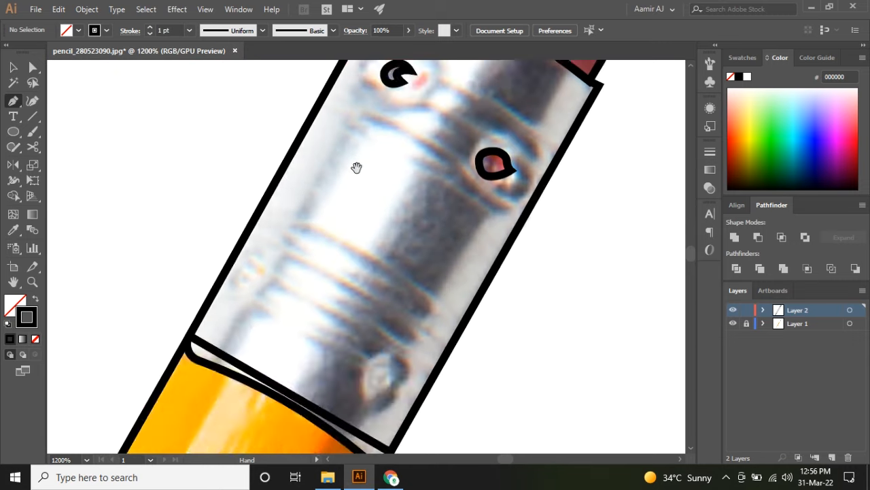
drag(360, 163, 301, 274)
click(295, 152)
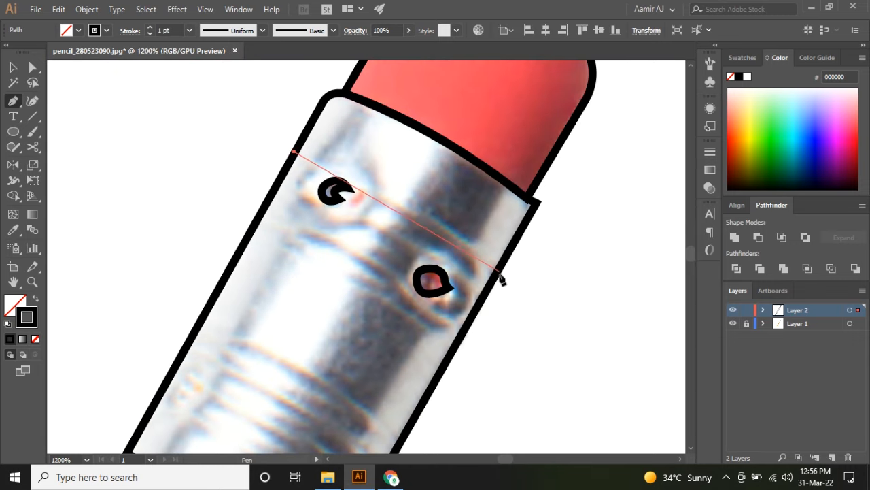
key(ctrl+z)
click(285, 163)
drag(496, 278, 549, 351)
ctrl+click(517, 365)
drag(481, 295, 551, 372)
key(Escape)
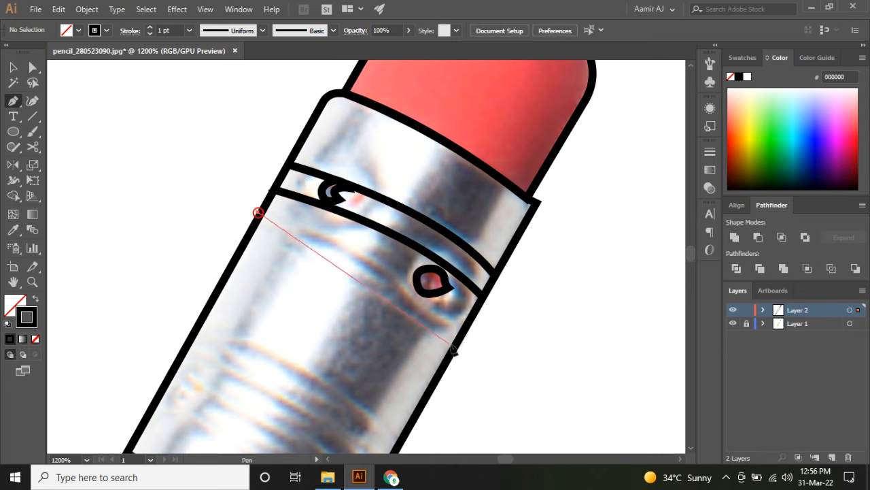
scroll(553, 443, down, 3)
mouse_move(467, 271)
mouse_down()
mouse_move(534, 390)
mouse_move(531, 370)
mouse_up()
ctrl+click(520, 361)
Draw the first two curved ridge lines across the lower part of the ferrule, extending past its right edge
drag(325, 340, 326, 290)
click(195, 204)
drag(407, 313, 503, 415)
drag(425, 403, 440, 385)
ctrl+click(154, 209)
click(158, 200)
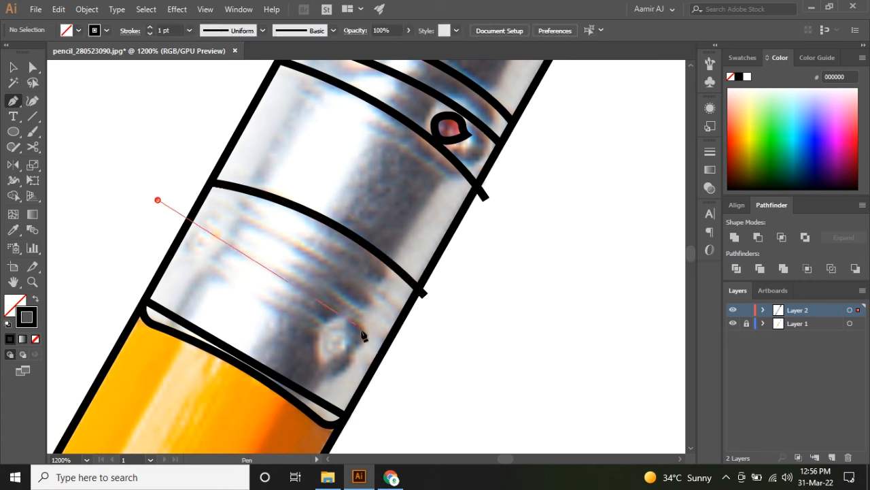
drag(430, 335, 519, 436)
ctrl+click(176, 237)
Add two more curved ridge lines below the existing ones, running past both sides of the ferrule
click(157, 220)
scroll(429, 380, down, 5)
drag(419, 178, 520, 275)
scroll(510, 306, up, 3)
ctrl+click(483, 360)
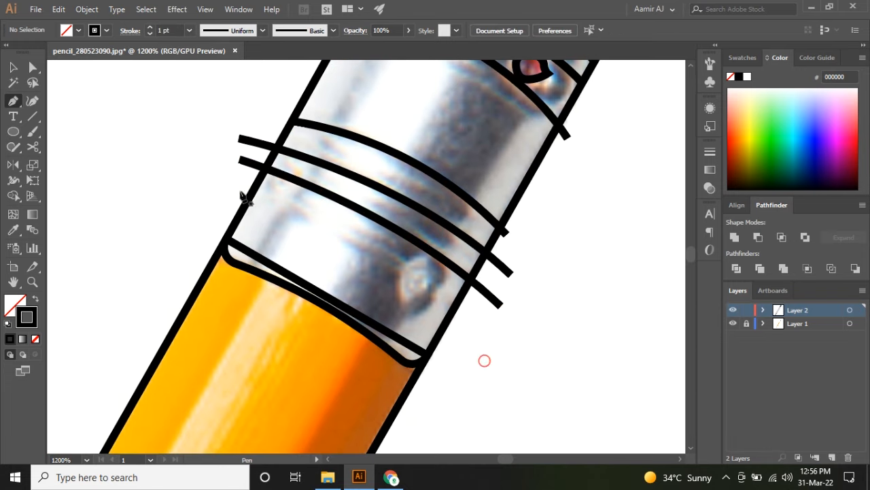
click(225, 177)
drag(481, 328, 596, 441)
ctrl+click(577, 337)
scroll(495, 289, down, 4)
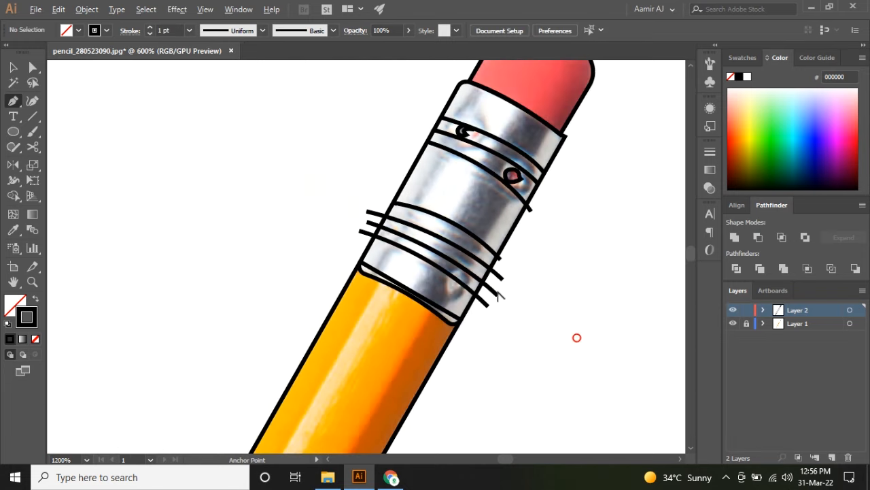
Select all the paths and trim the ridge line ends overhanging both sides of the ferrule with Shape Builder
scroll(429, 282, up, 2)
key(ctrl+a)
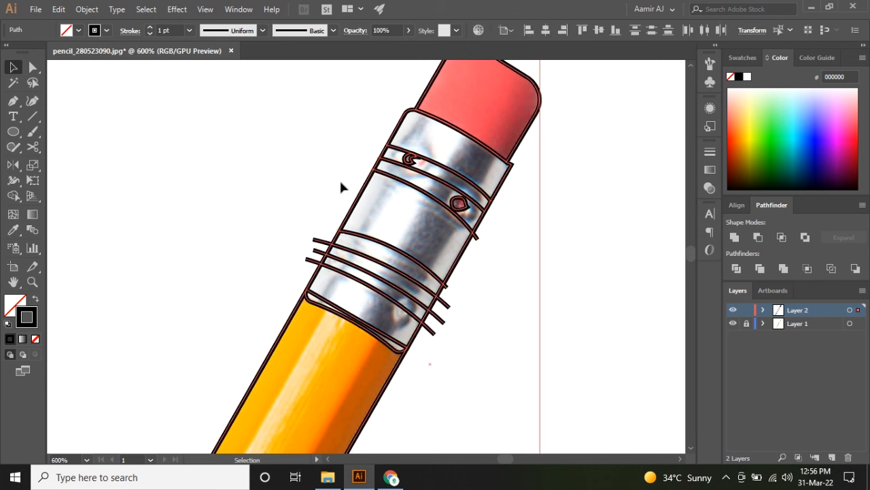
click(13, 196)
scroll(433, 333, up, 4)
mouse_move(399, 348)
mouse_down()
mouse_move(491, 181)
mouse_move(480, 140)
mouse_up()
scroll(470, 301, down, 3)
scroll(346, 327, up, 3)
drag(346, 327, 424, 191)
scroll(533, 353, down, 3)
scroll(531, 350, up, 4)
mouse_move(514, 338)
mouse_down()
mouse_move(535, 288)
mouse_move(525, 210)
mouse_up()
scroll(533, 289, down, 5)
ctrl+click(579, 289)
key(v)
Start a shading path at the ferrule and run it along the dark orange strip's boundary to the body's scalloped edge
scroll(579, 295, down, 3)
drag(472, 313, 478, 210)
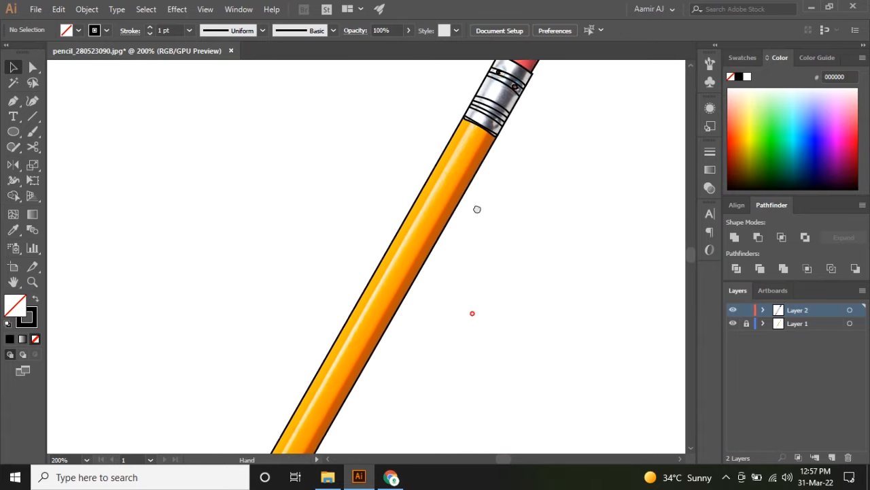
scroll(487, 182, up, 2)
drag(495, 124, 458, 200)
scroll(460, 184, up, 2)
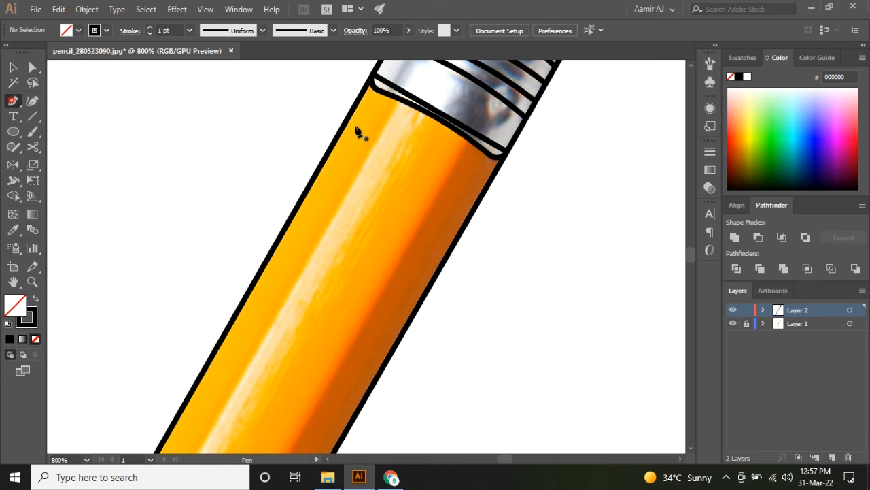
scroll(449, 148, up, 1)
click(479, 132)
scroll(480, 150, down, 4)
scroll(433, 228, down, 1)
drag(429, 220, 441, 127)
scroll(324, 287, up, 4)
click(408, 264)
Loop the dark strip's path back up outside the body's right edge, close it at its starting point and deselect it
drag(453, 322, 476, 321)
drag(546, 272, 612, 181)
scroll(613, 167, down, 1)
drag(614, 144, 476, 318)
click(595, 136)
drag(616, 89, 512, 289)
drag(626, 113, 502, 243)
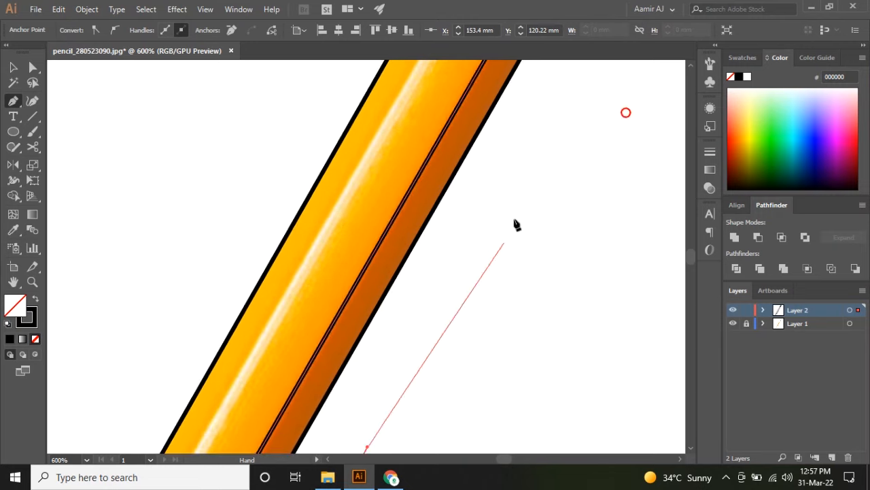
scroll(531, 170, down, 3)
drag(557, 145, 546, 208)
click(541, 219)
scroll(501, 223, up, 3)
click(505, 236)
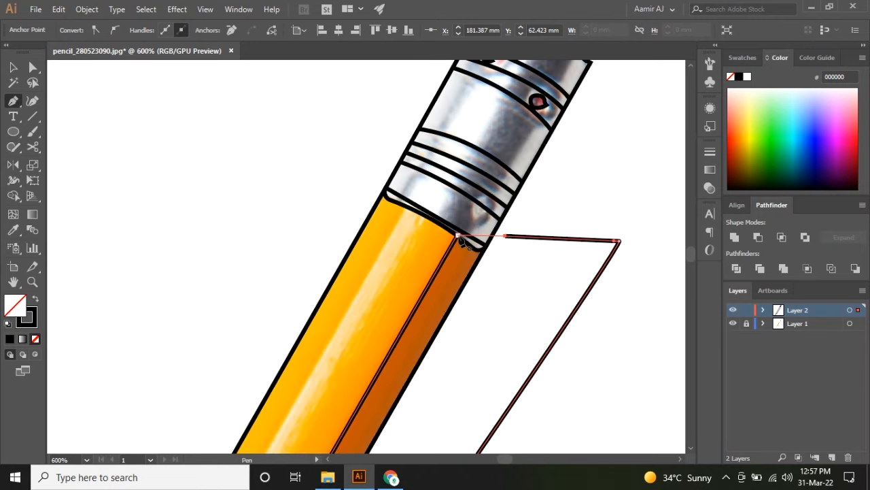
click(458, 236)
drag(458, 239, 501, 208)
ctrl+click(347, 188)
Start another shading path at the ferrule and run it down the body's left facet boundary to the scalloped edge
click(447, 176)
scroll(447, 176, down, 4)
drag(419, 262, 522, 133)
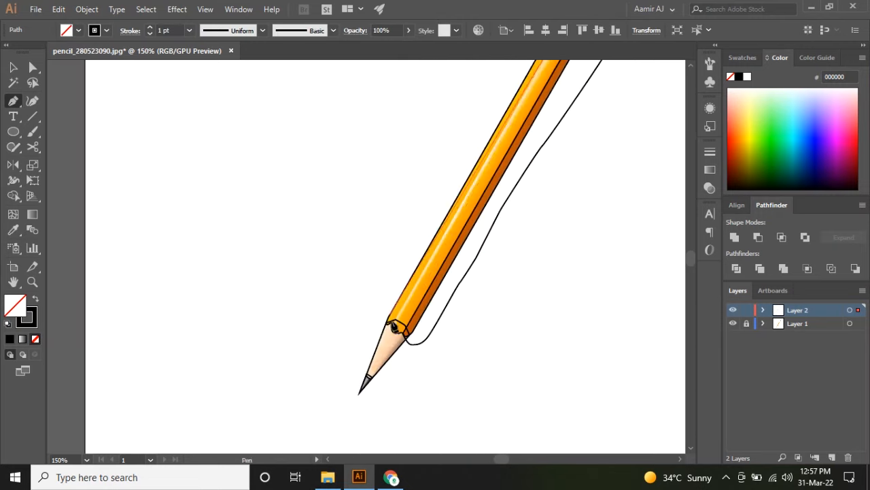
scroll(395, 326, up, 4)
click(388, 325)
Loop the left facet's path back up outside the body, close it at the ferrule and deselect it
drag(363, 333, 349, 329)
drag(317, 294, 318, 283)
drag(379, 200, 388, 182)
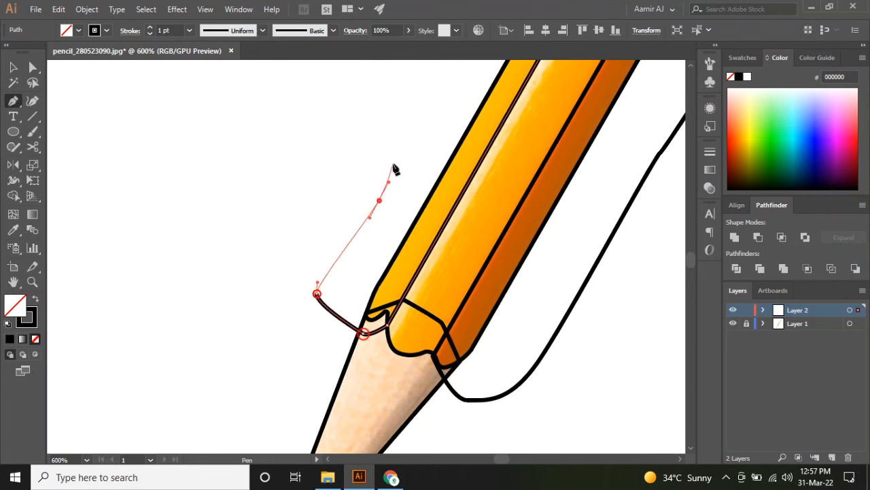
drag(480, 110, 197, 449)
scroll(269, 364, down, 4)
drag(333, 247, 331, 309)
click(384, 191)
scroll(395, 189, up, 4)
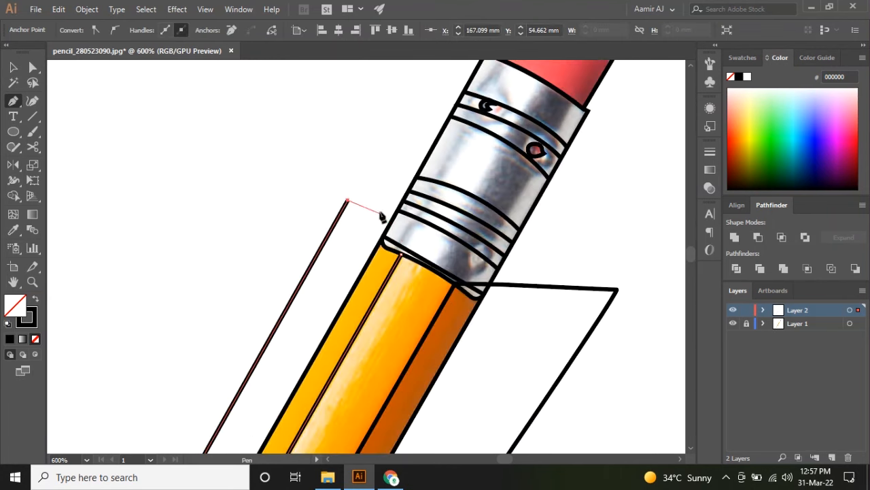
click(401, 255)
scroll(405, 277, down, 4)
drag(401, 355, 487, 132)
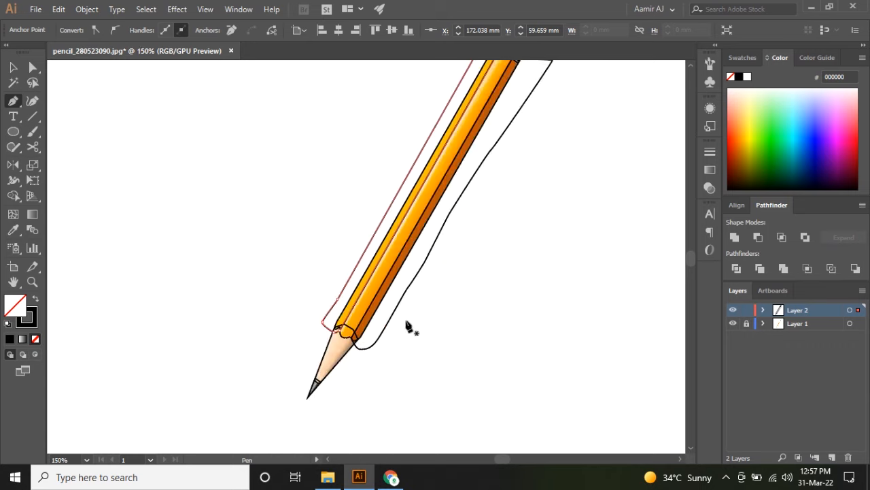
ctrl+click(387, 356)
Draw a shading path on the wood's right side from the scalloped edge to the lead, looping back outside the pencil
scroll(343, 360, up, 3)
scroll(353, 284, down, 3)
scroll(365, 285, up, 1)
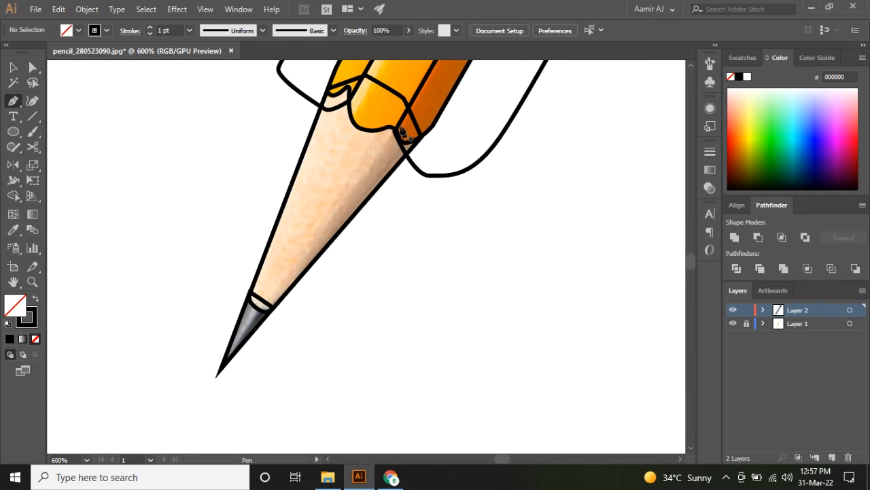
click(395, 131)
click(272, 309)
drag(359, 308, 435, 130)
ctrl+click(472, 235)
Select all the pencil artwork and remove the shading loops outside the wood's and body's right edge with the Shape Builder
scroll(467, 222, down, 6)
mouse_move(475, 214)
mouse_down()
mouse_move(363, 278)
mouse_move(364, 289)
mouse_up()
key(v)
drag(282, 106, 490, 308)
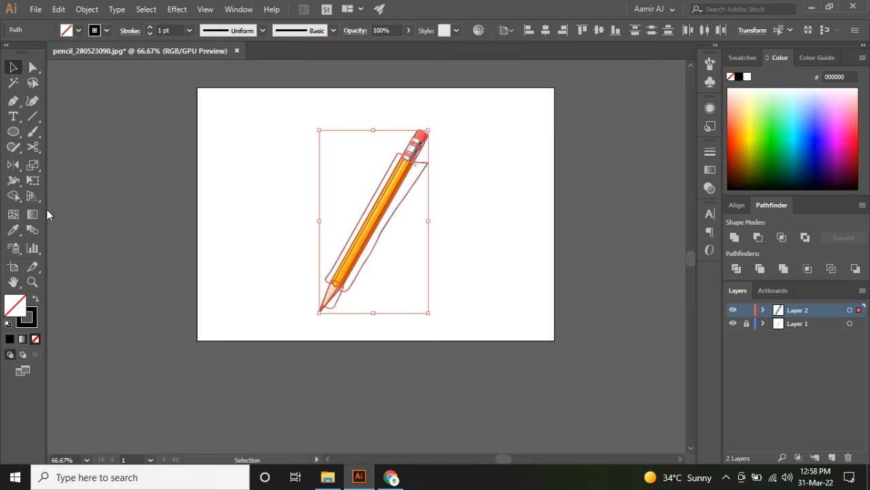
key(shift+m)
scroll(336, 313, up, 7)
scroll(333, 253, down, 3)
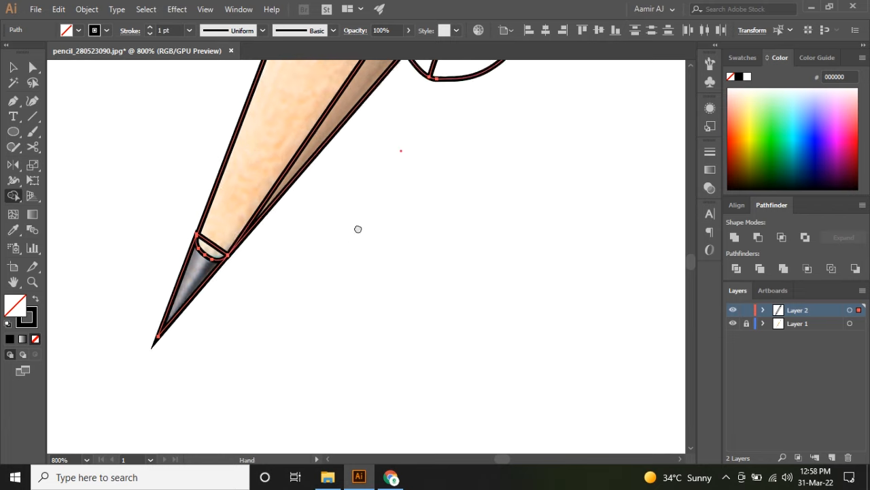
scroll(310, 303, up, 3)
alt+click(315, 311)
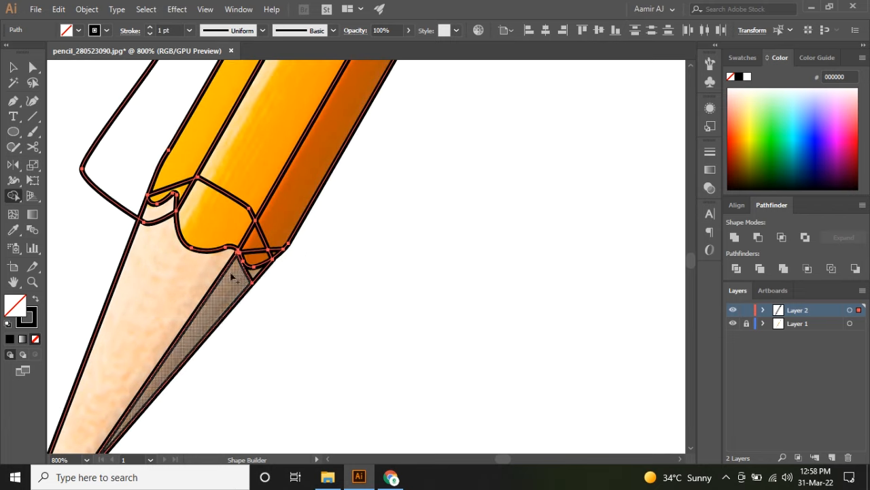
Remove the left facet's loop outside the pencil outline with the Shape Builder and deselect the artwork
drag(233, 276, 387, 374)
alt+click(259, 295)
scroll(260, 295, down, 5)
drag(338, 222, 218, 387)
scroll(328, 217, up, 5)
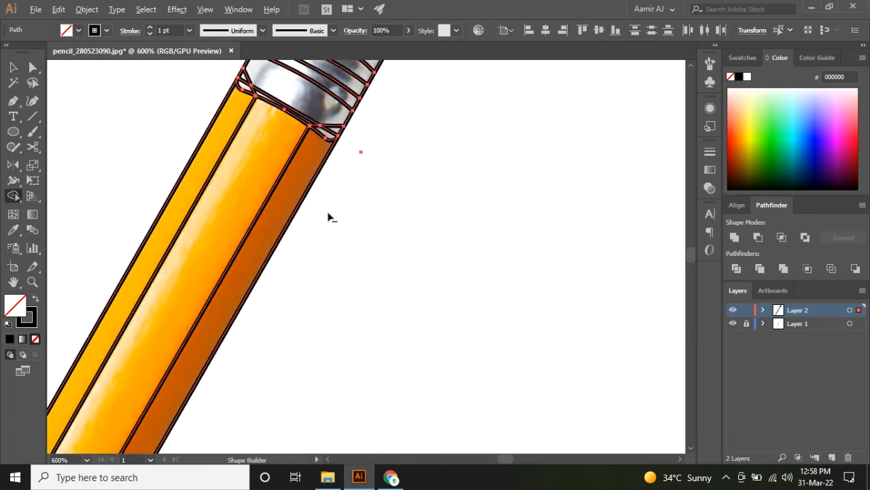
key(v)
click(413, 243)
Fill the pencil body's outline shape with the orange FFA701 sampled from the photo
scroll(408, 276, down, 3)
scroll(416, 180, up, 2)
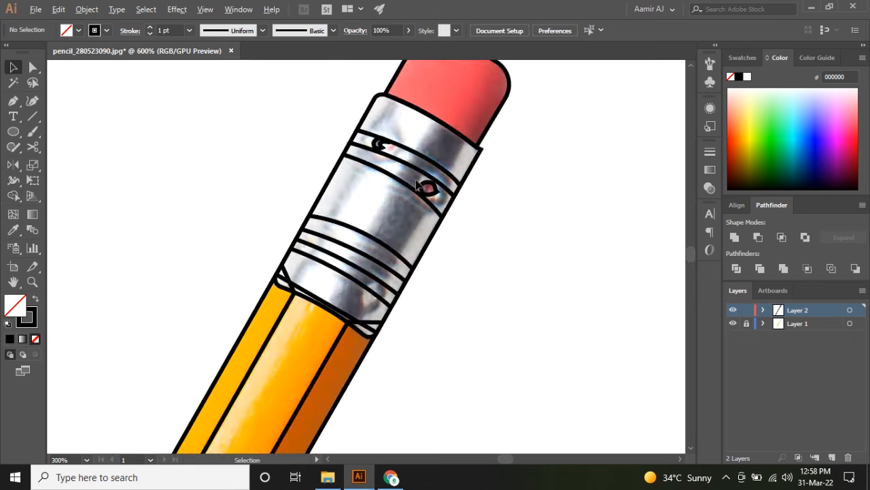
scroll(416, 185, down, 6)
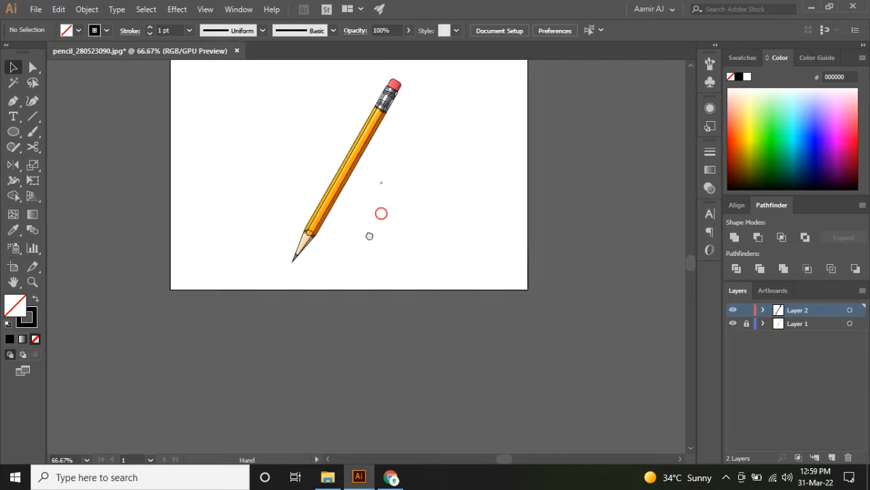
scroll(369, 235, up, 3)
scroll(361, 259, down, 2)
scroll(378, 249, up, 2)
click(443, 269)
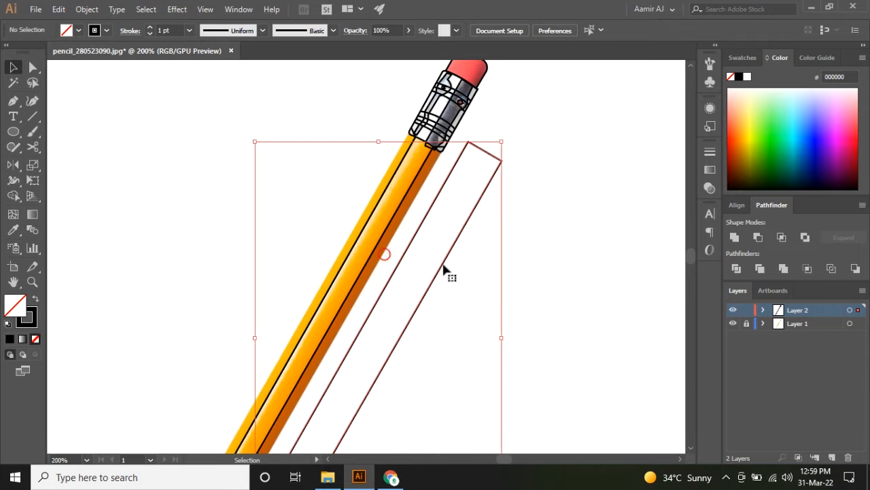
key(ctrl+z)
click(13, 230)
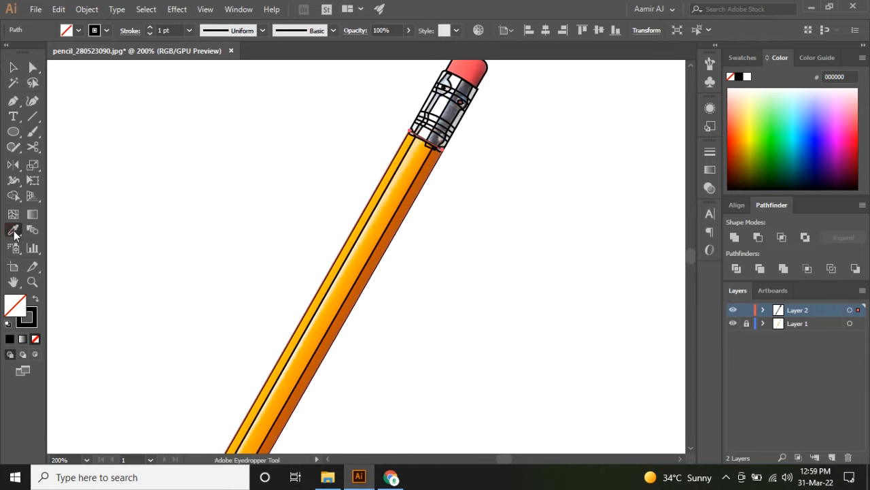
scroll(368, 235, up, 2)
click(364, 233)
Select the left facet, switch to Outline view and fill it with the yellow FEBB00 sampled from the photo
scroll(364, 232, down, 2)
click(13, 67)
click(223, 159)
mouse_move(391, 190)
mouse_down()
mouse_move(355, 184)
mouse_move(392, 192)
mouse_move(354, 173)
mouse_up()
key(ctrl+z)
scroll(383, 197, up, 3)
click(14, 230)
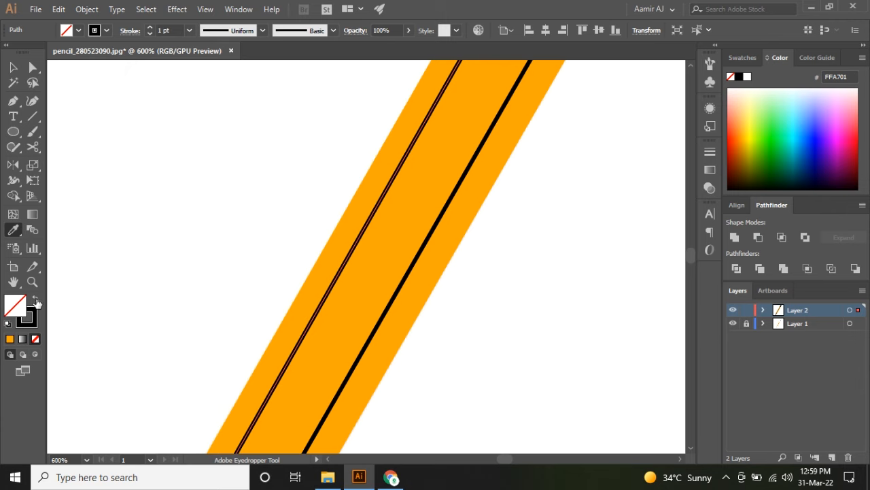
key(ctrl+y)
click(375, 192)
Fill the body's shaded right facet with the dark orange BA5404 sampled from the photo
key(v)
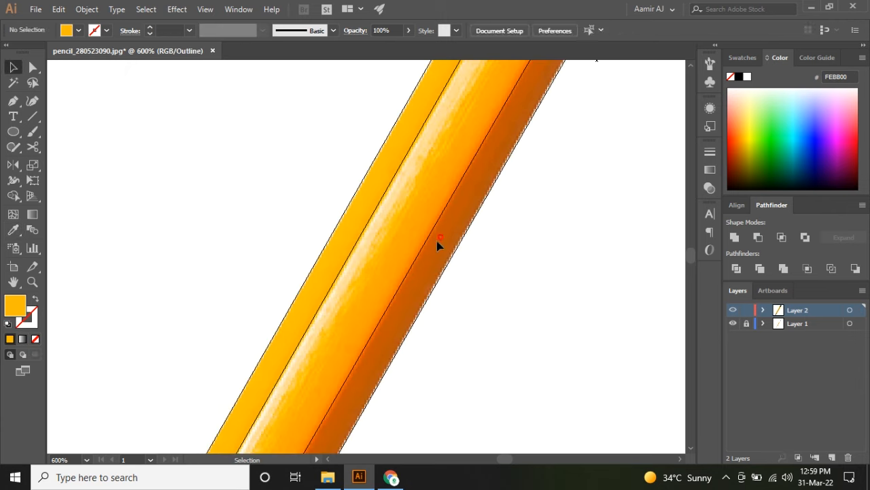
click(324, 257)
click(458, 223)
Fill the shadow strip along the wood's right side with the brown A37A63 sampled from the photo
scroll(403, 278, down, 5)
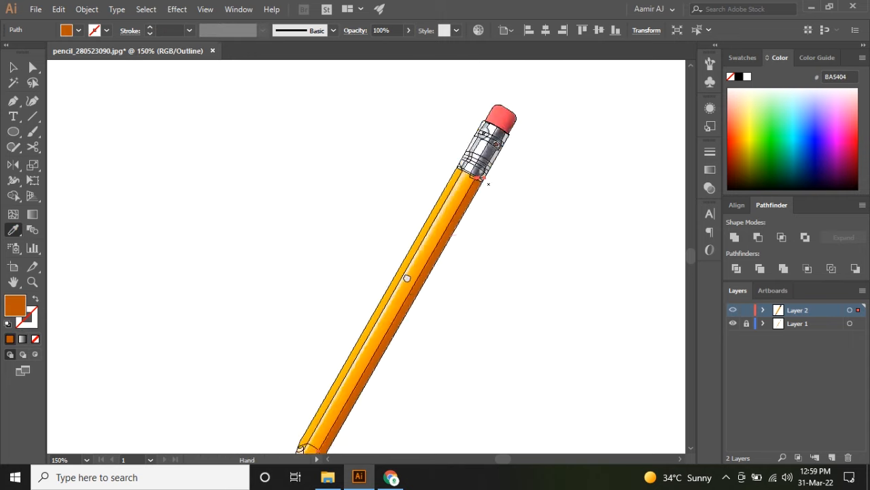
scroll(369, 268, up, 8)
drag(215, 235, 316, 265)
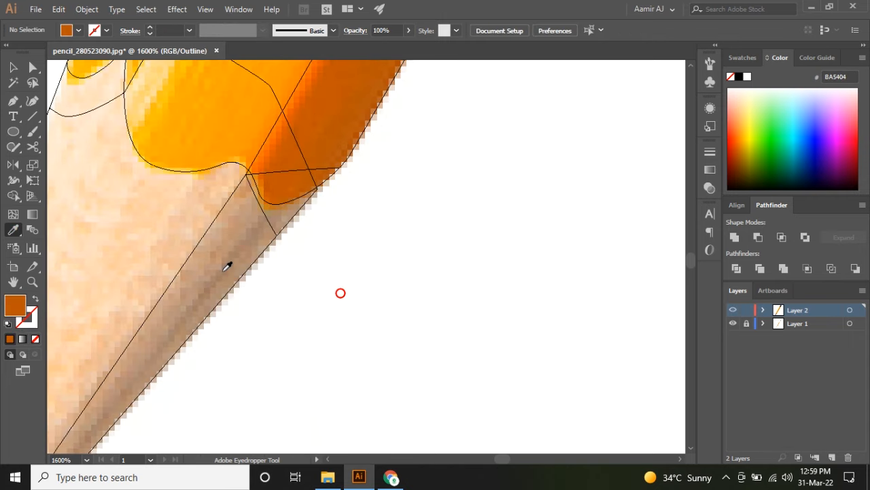
click(229, 263)
key(v)
click(208, 272)
click(11, 235)
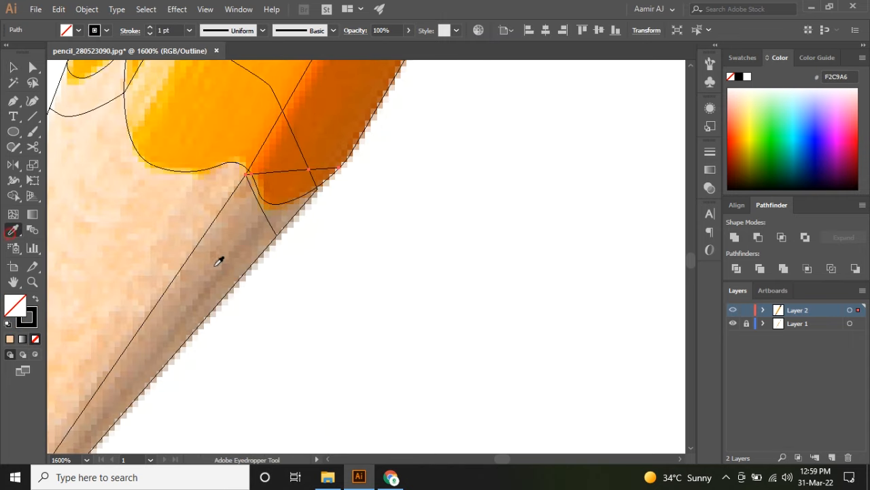
click(232, 264)
scroll(354, 261, down, 3)
Fill the sharpened wood shape with the light beige FDDEC1 sampled from the photo
drag(290, 253, 332, 267)
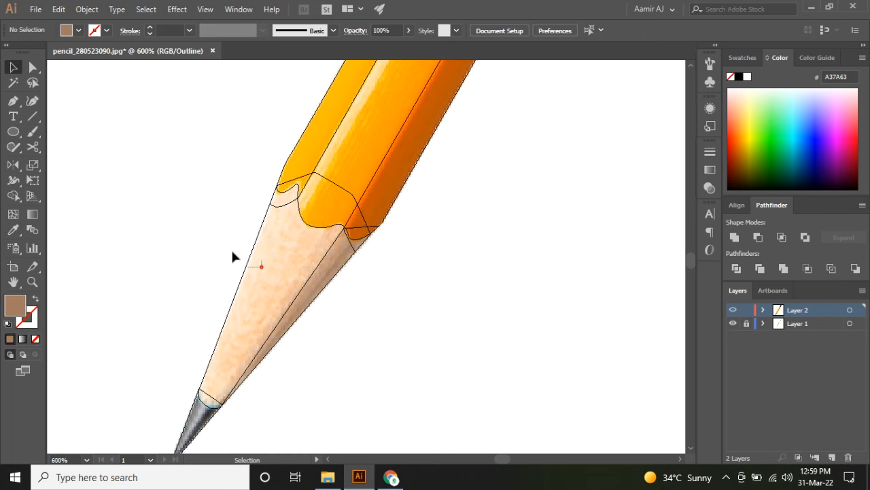
click(231, 255)
key(i)
click(276, 248)
Fill the lead tip with the dark colour 72615C sampled from the photo and deselect it
scroll(272, 244, down, 2)
scroll(258, 306, up, 3)
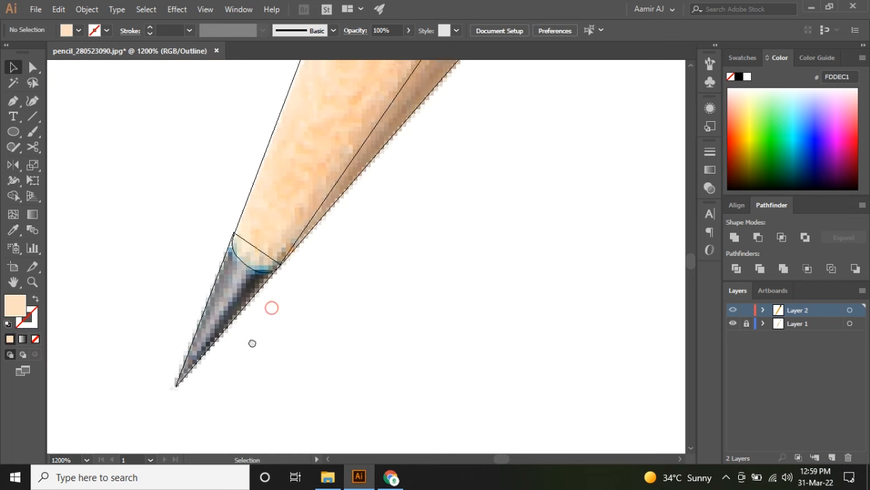
ctrl+click(237, 353)
click(373, 274)
click(266, 286)
key(v)
click(404, 278)
Fill the eraser shape with the red FE5663 sampled from the photo and deselect it
key(ctrl+0)
scroll(351, 237, up, 5)
drag(277, 165, 343, 242)
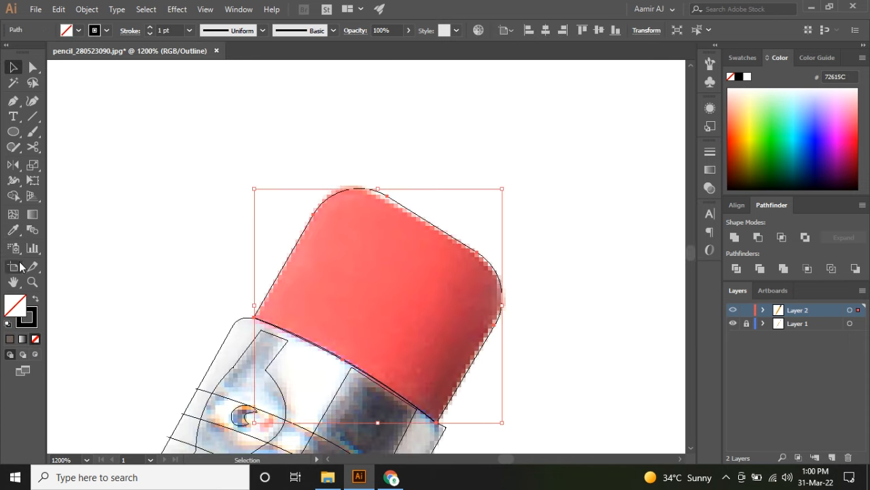
key(i)
click(413, 242)
scroll(346, 200, up, 3)
key(v)
click(143, 159)
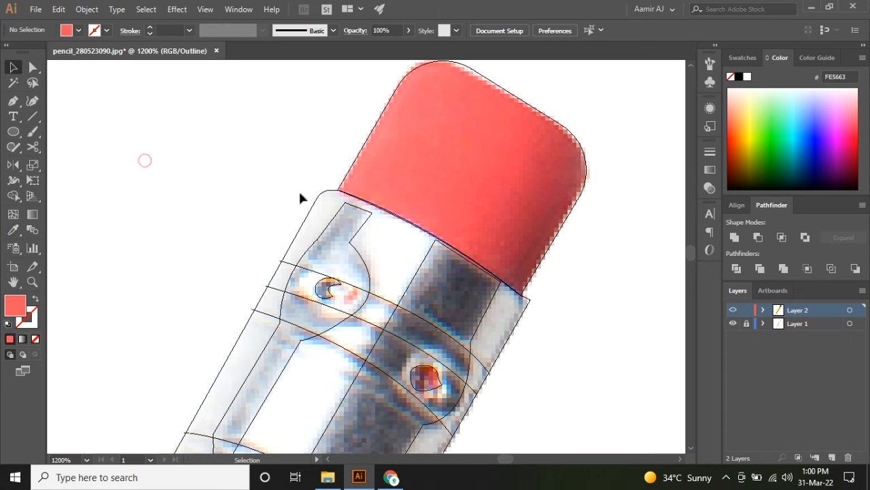
Fill the ferrule's base shape with the white FFFFFF sampled from the photo and deselect it
click(319, 212)
click(12, 230)
click(400, 241)
click(17, 66)
click(143, 143)
Fill the narrow reflection strip on the ferrule's left side with the bluish grey sampled from the photo
click(331, 223)
click(12, 230)
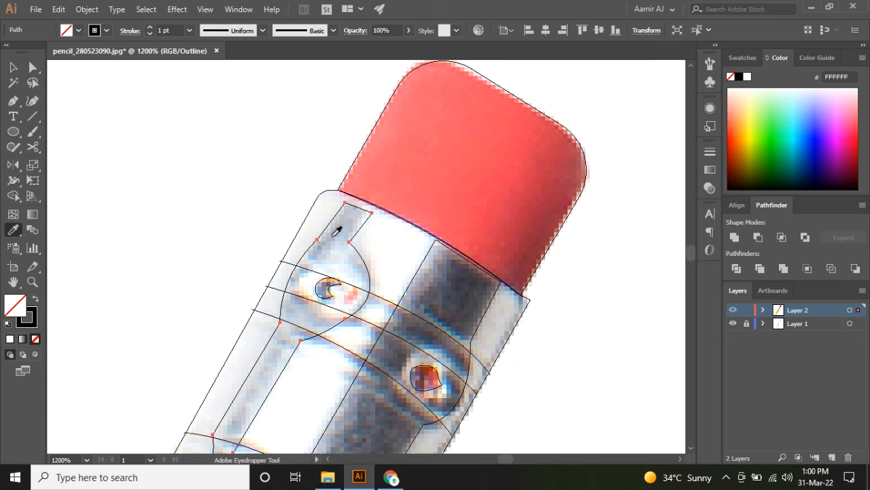
click(340, 229)
key(v)
click(208, 230)
Fill the ferrule's wide dark strip with the sampled colour 403E49 and return to the coloured preview of the whole artboard
click(412, 265)
click(11, 231)
click(449, 278)
key(v)
click(578, 320)
scroll(555, 312, down, 3)
key(ctrl+y)
key(ctrl+0)
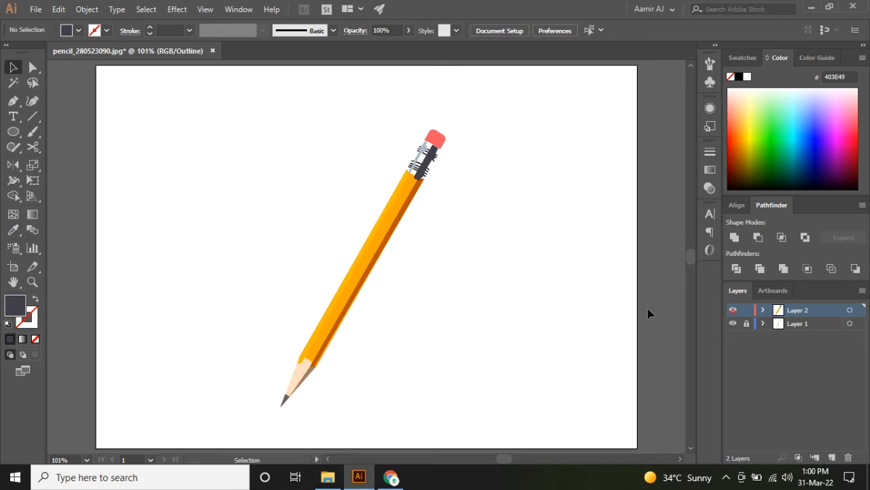
scroll(340, 357, up, 5)
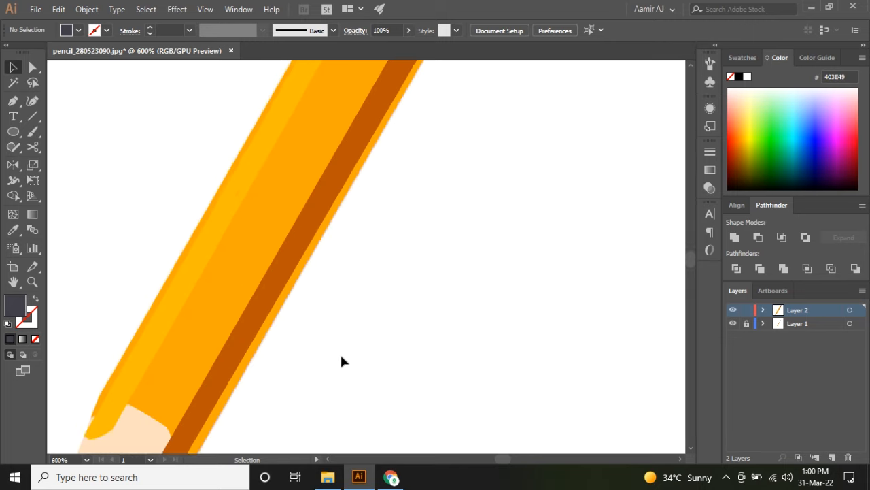
scroll(254, 292, up, 3)
key(a)
drag(282, 221, 317, 248)
key(ctrl+z)
Extend the dark orange right facet with the Pen tool well beyond the body's right edge, closing it at the ferrule
click(13, 100)
scroll(309, 370, down, 5)
scroll(544, 140, down, 3)
scroll(510, 174, up, 3)
drag(546, 219, 573, 116)
scroll(573, 116, up, 3)
click(495, 204)
key(v)
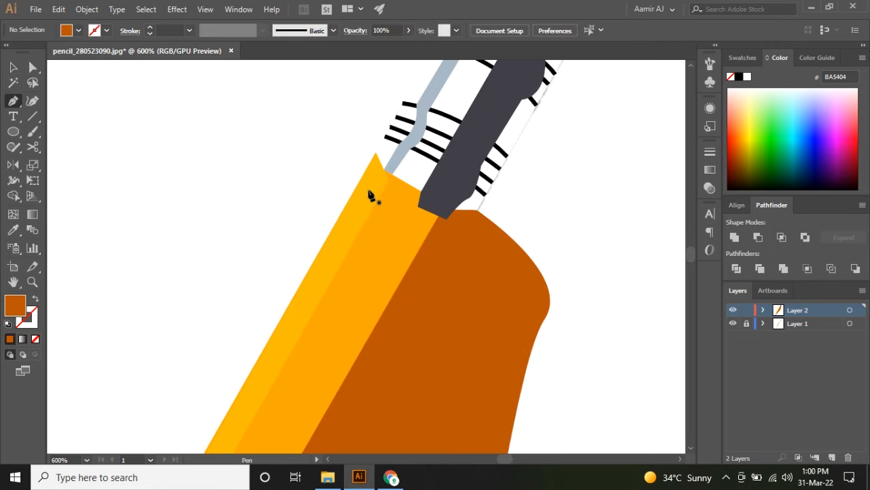
Extend the yellow left facet with the Pen tool beyond the body's left edge, from the ferrule to the scalloped end
scroll(374, 194, up, 3)
click(454, 257)
click(13, 100)
click(461, 164)
scroll(322, 213, down, 5)
click(263, 319)
scroll(307, 292, up, 2)
click(334, 307)
key(v)
click(392, 315)
Select all the artwork, trim both facets' surplus outside the body with the Shape Builder and deselect
scroll(406, 294, up, 2)
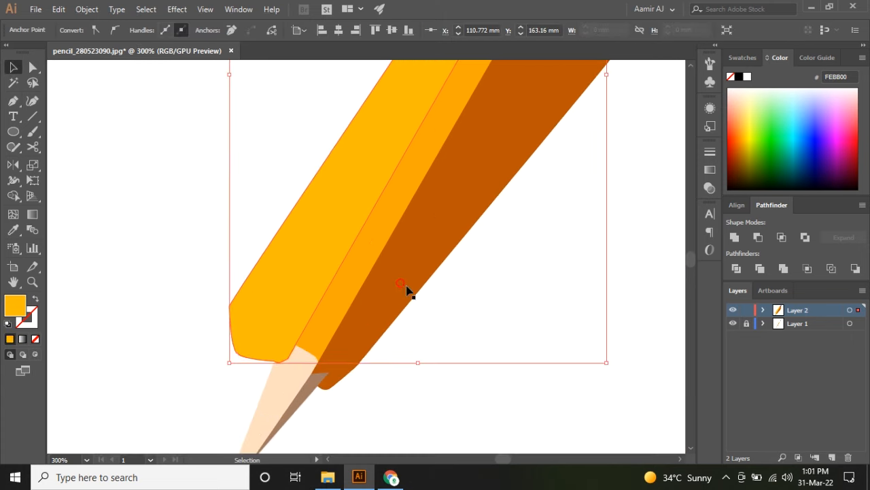
key(ctrl+a)
key(shift+m)
scroll(347, 231, down, 2)
click(460, 235)
key(v)
click(283, 208)
drag(284, 208, 383, 280)
scroll(431, 181, up, 2)
scroll(418, 240, up, 2)
scroll(378, 165, up, 2)
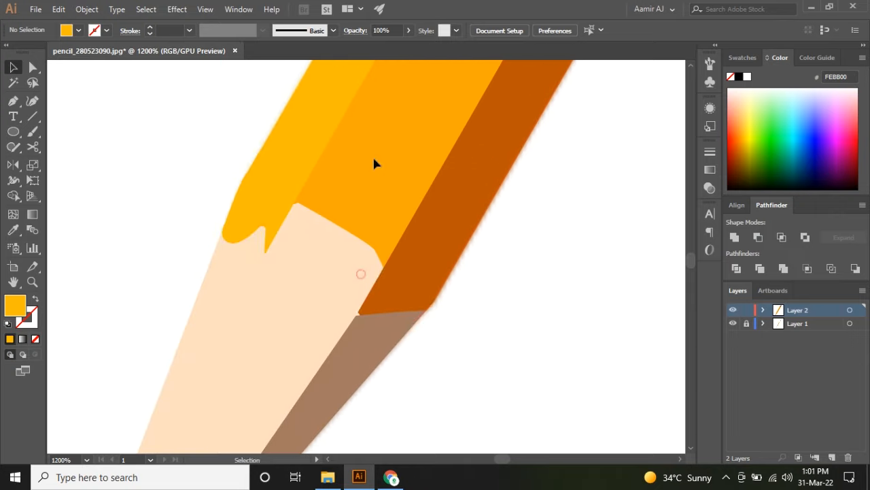
click(287, 175)
shift+click(359, 214)
key(shift+m)
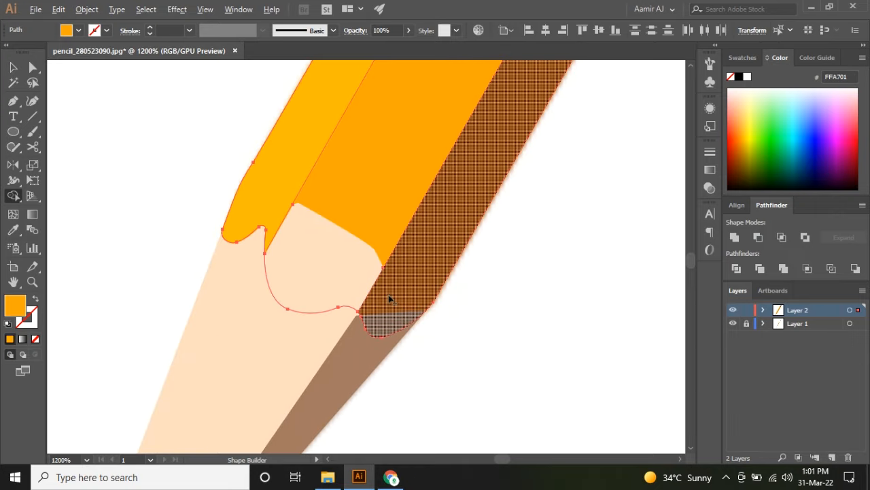
key(v)
click(504, 303)
click(358, 197)
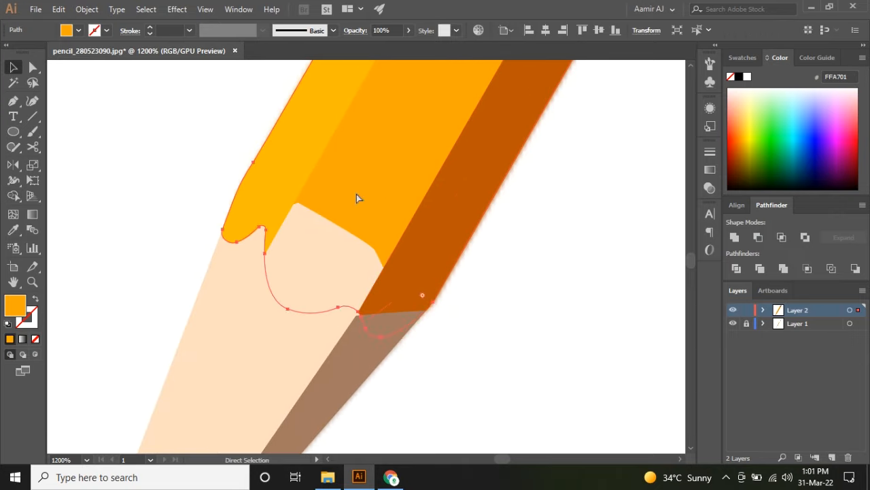
right_click(359, 199)
click(537, 278)
Send the light wood shape to the back, behind the body's scalloped edge
drag(231, 340, 266, 200)
right_click(266, 200)
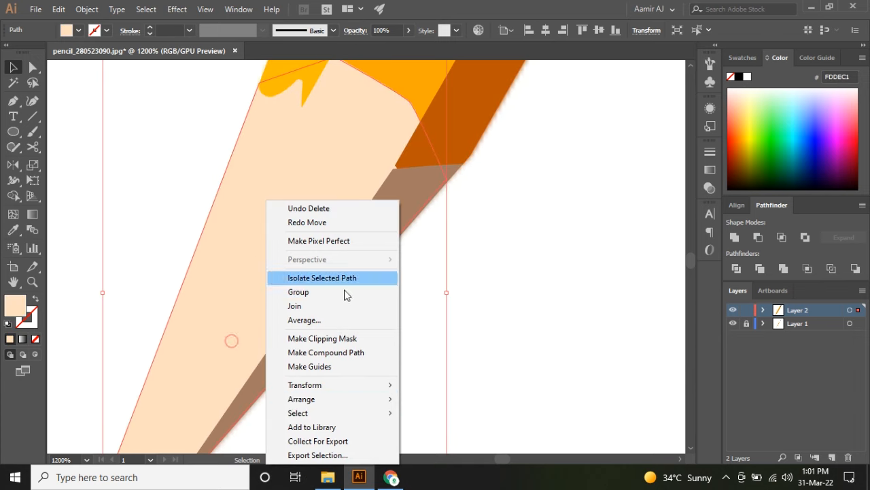
click(308, 397)
click(447, 440)
Restack the brown wood shadow behind the body's scalloped edge but in front of the light wood
scroll(408, 258, down, 2)
scroll(412, 204, up, 2)
right_click(412, 204)
click(582, 441)
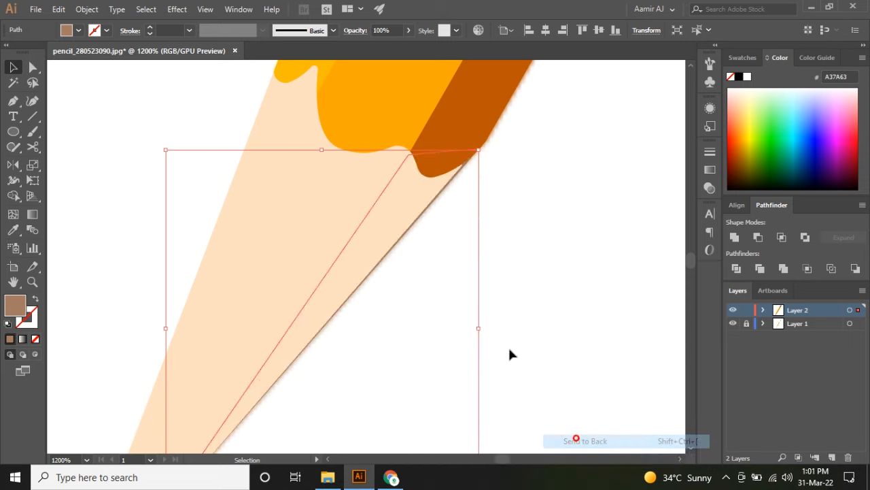
click(495, 278)
scroll(434, 173, up, 1)
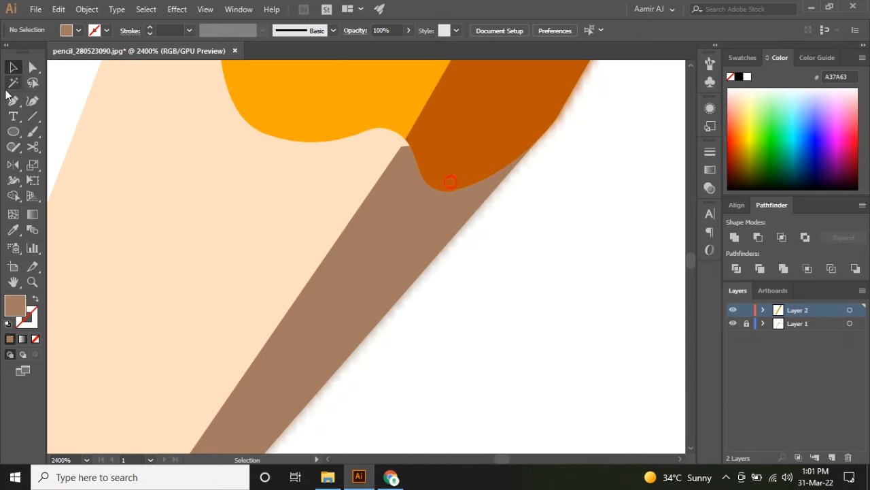
Move the brown shadow's upper corner anchor to meet the boundary between the orange body and its dark facet
click(396, 220)
scroll(402, 147, up, 2)
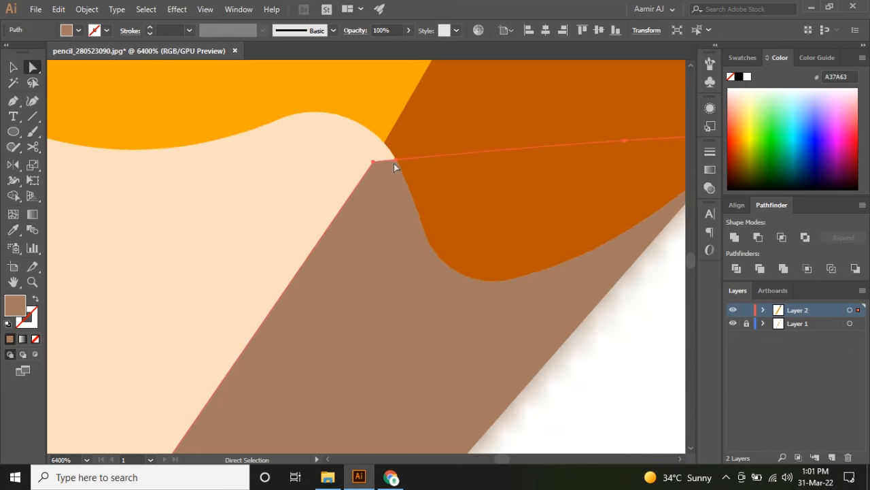
drag(373, 164, 385, 146)
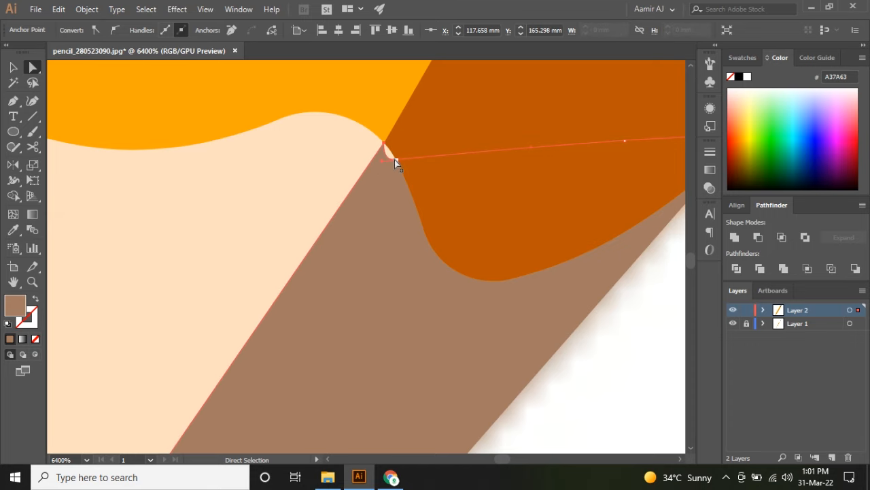
scroll(408, 231, down, 7)
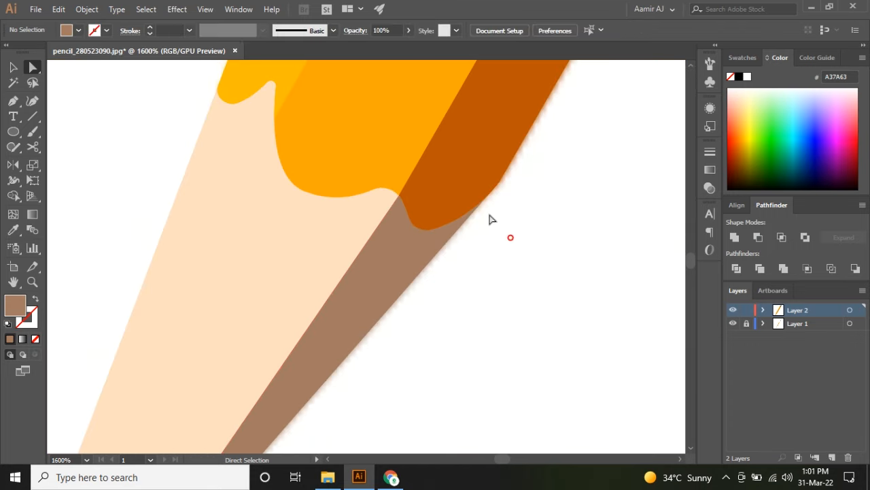
Fill the white ferrule with a white-to-black linear gradient and draw it across the ferrule's width at about -36°
click(446, 241)
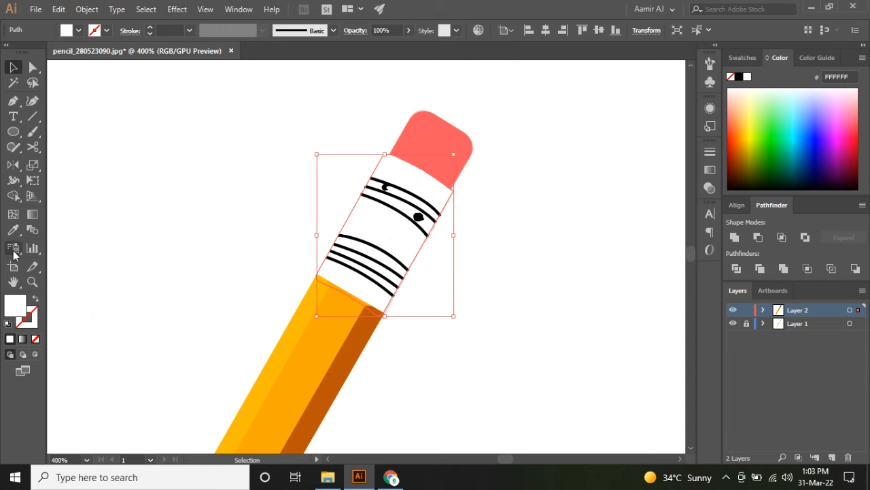
key(g)
click(388, 229)
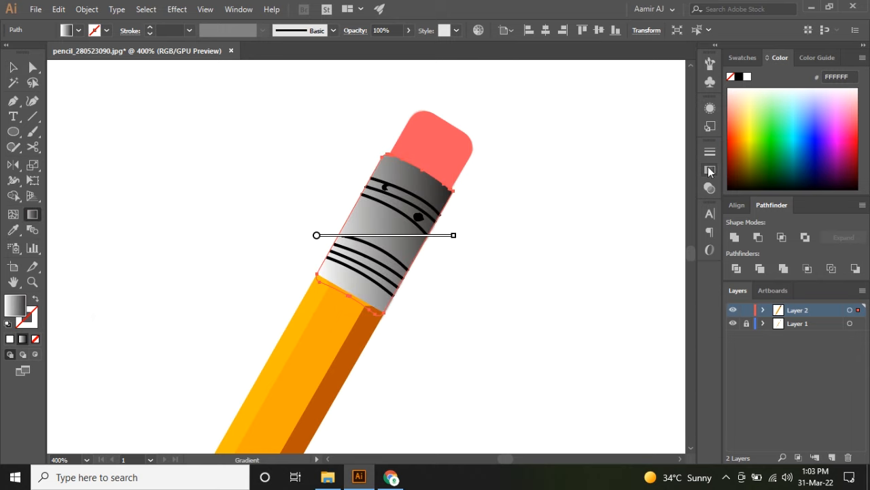
click(709, 171)
drag(437, 140, 330, 331)
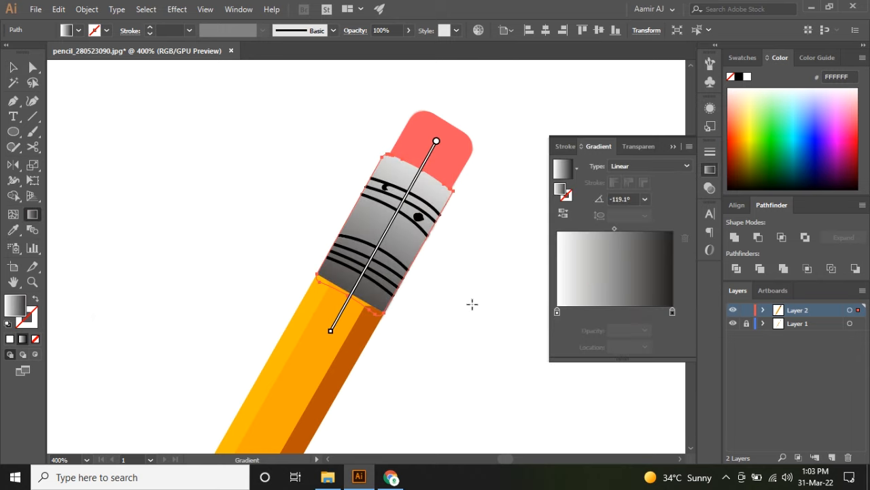
mouse_move(296, 170)
mouse_down()
mouse_move(458, 302)
mouse_move(459, 290)
mouse_up()
Add five intermediate stops to the ferrule's gradient at about 15%, 35%, 55%, 71% and 86%
click(575, 313)
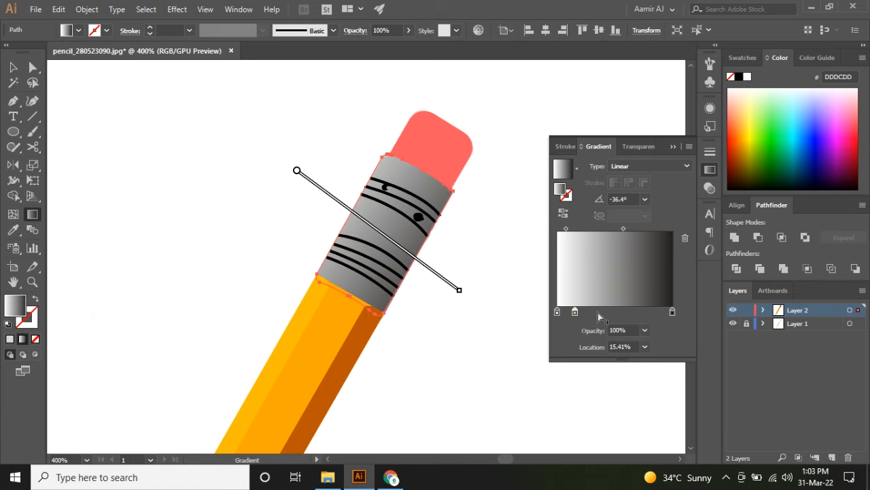
click(597, 313)
click(620, 313)
click(639, 313)
click(656, 313)
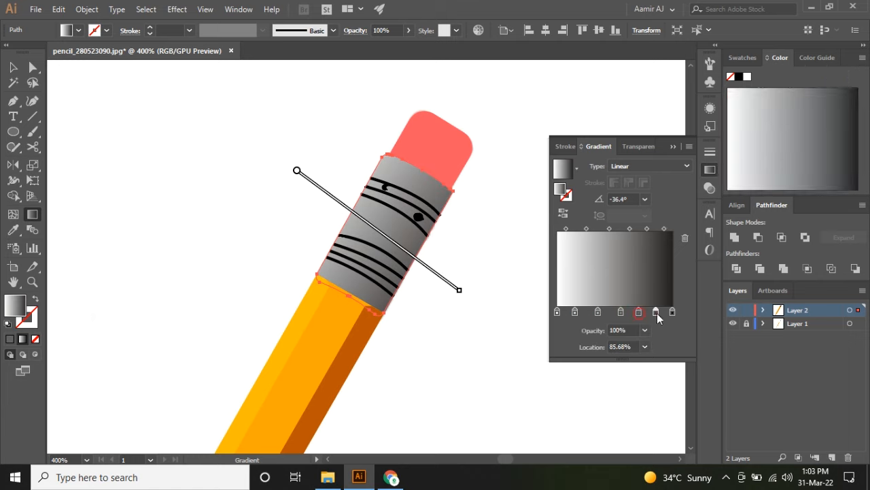
Colour the ferrule gradient's stops alternately black and white, from black at the second stop to white at the last
click(575, 312)
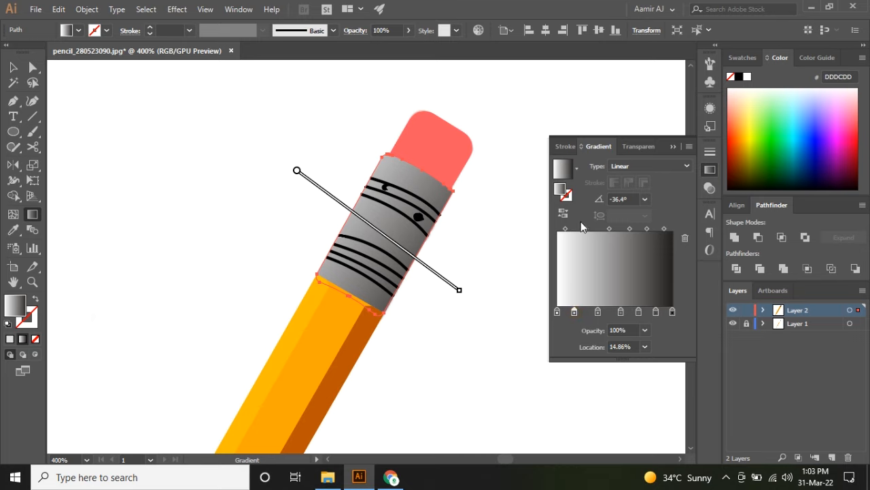
click(740, 77)
click(598, 312)
click(747, 77)
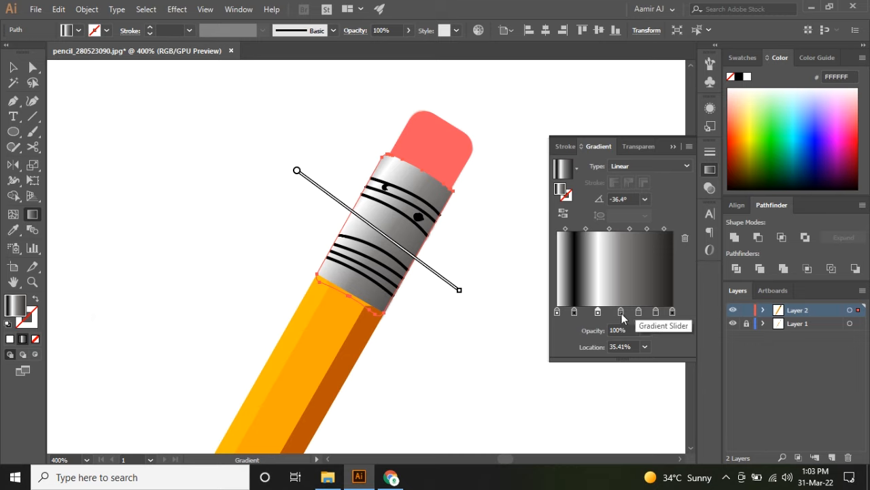
click(621, 312)
click(739, 76)
click(638, 313)
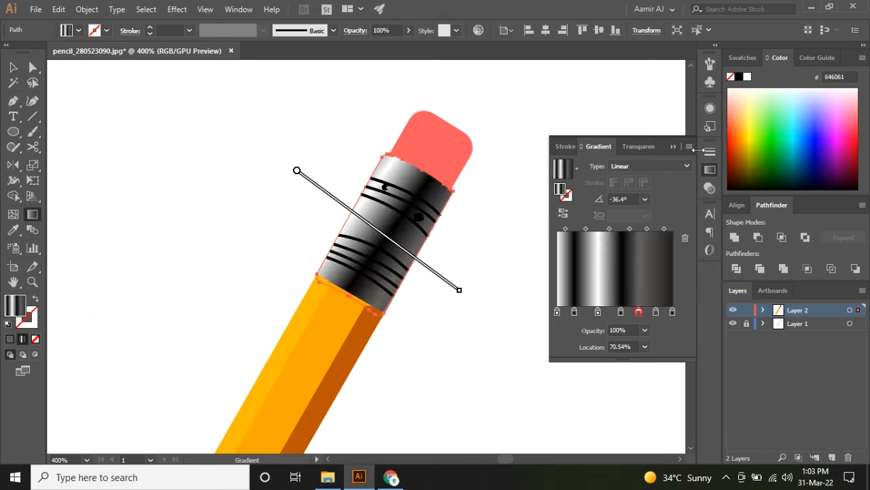
click(748, 77)
click(655, 311)
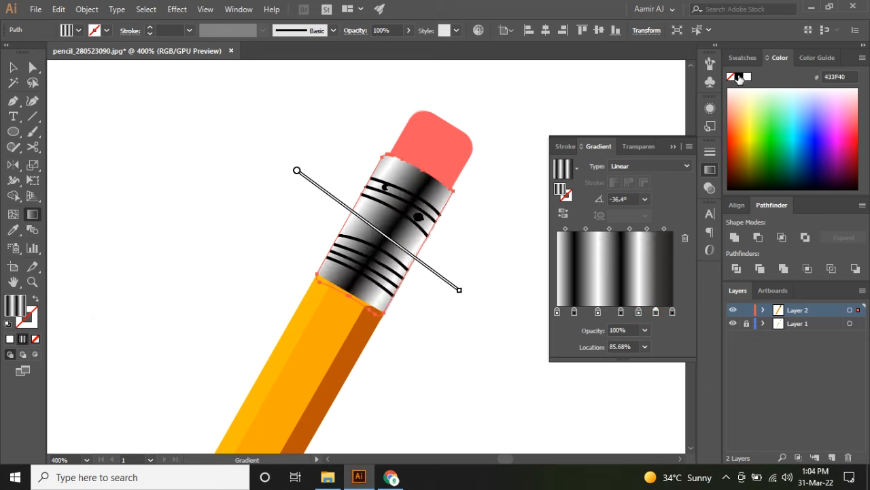
click(739, 77)
click(672, 313)
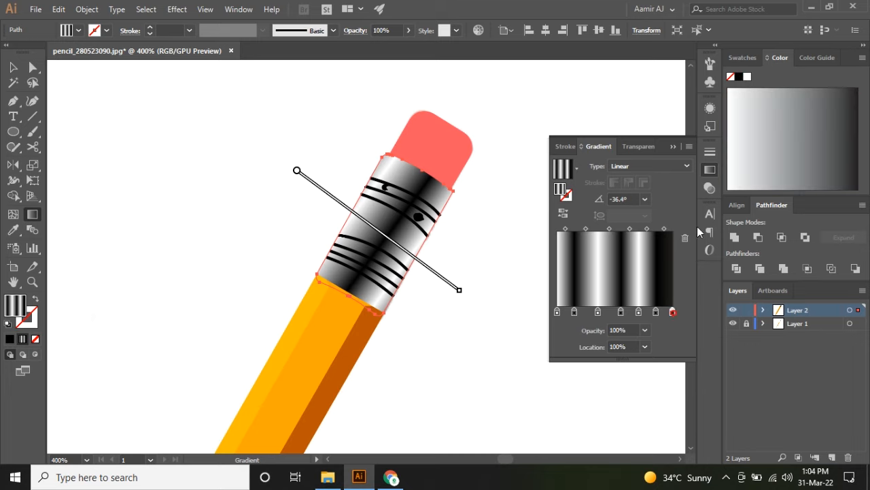
click(748, 78)
Redraw the ferrule's gradient crosswise at about -30° and fit both of its ends to the ferrule's side edges
drag(438, 136, 331, 331)
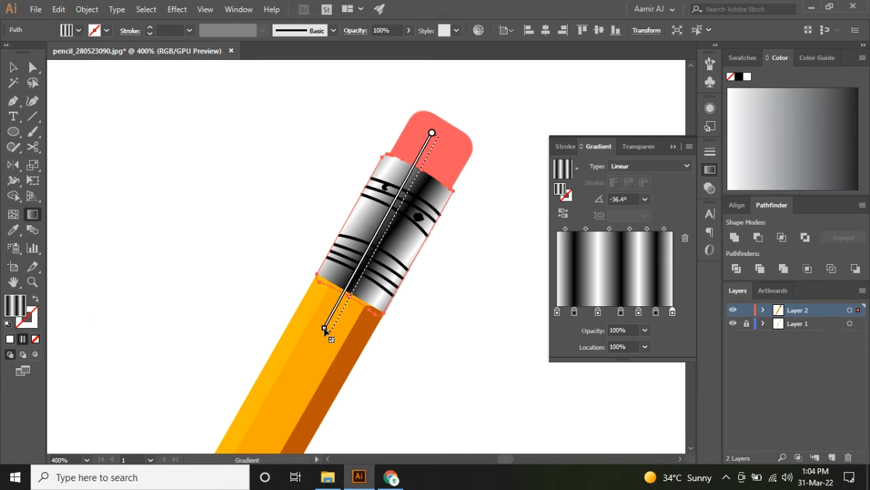
mouse_move(291, 189)
mouse_down()
mouse_move(456, 297)
mouse_move(458, 278)
mouse_up()
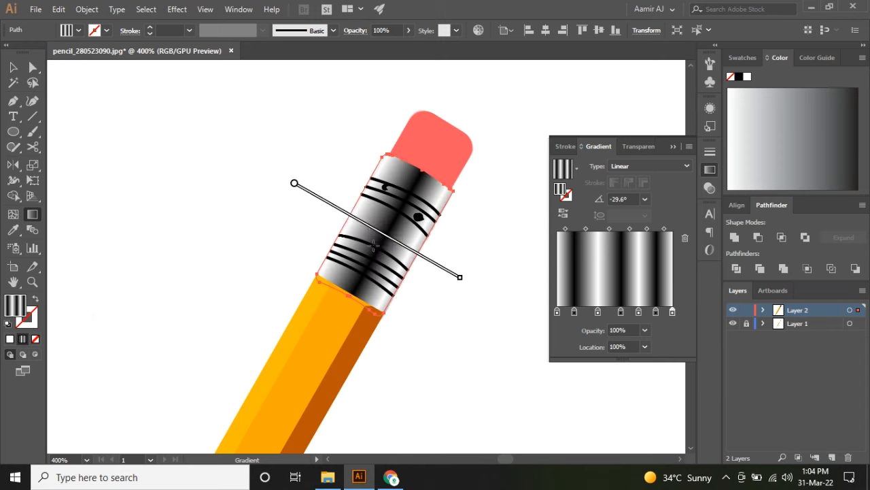
drag(295, 183, 349, 215)
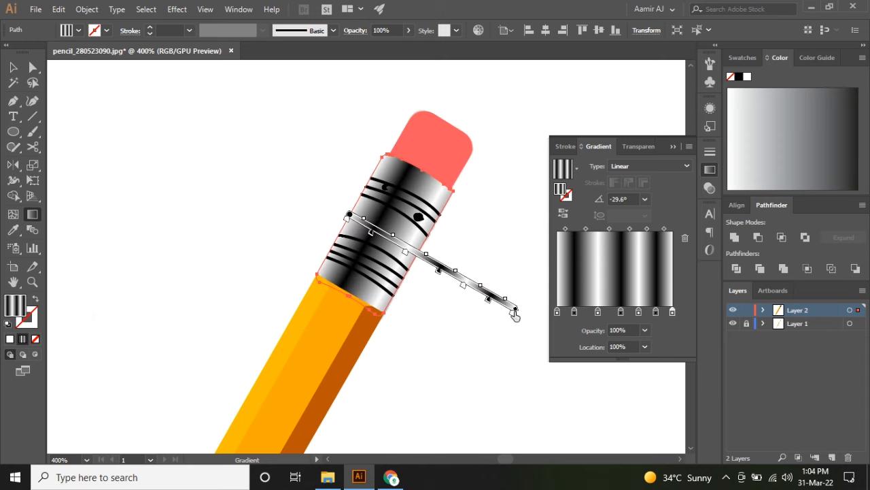
drag(516, 312, 420, 256)
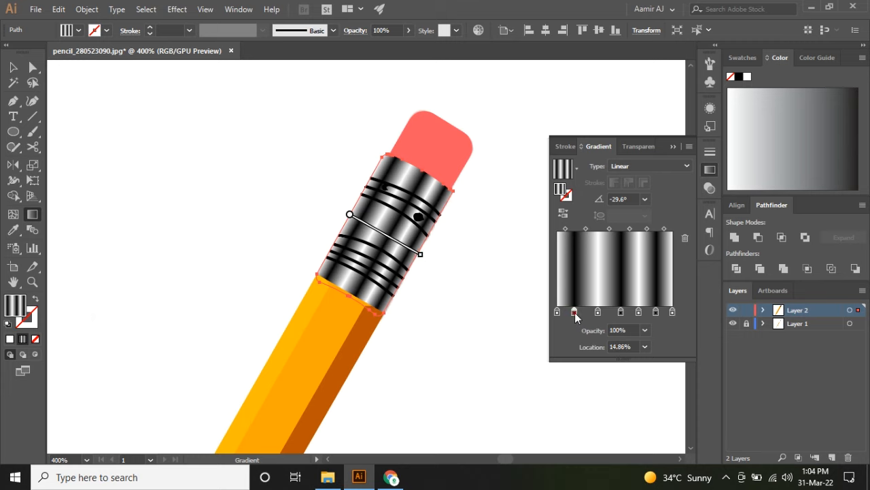
Lower the opacity of the three black stops in the ferrule's gradient to 50% and deselect the ferrule
click(630, 329)
scroll(629, 330, down, 20)
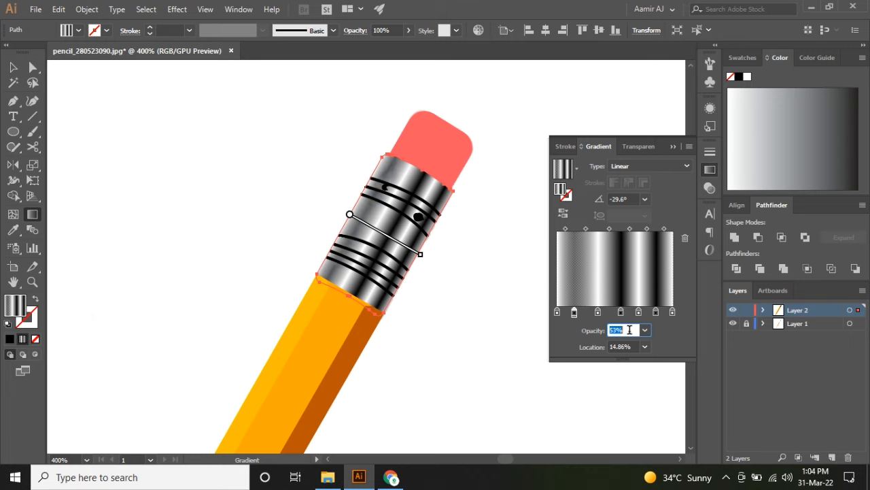
click(620, 312)
key(Return)
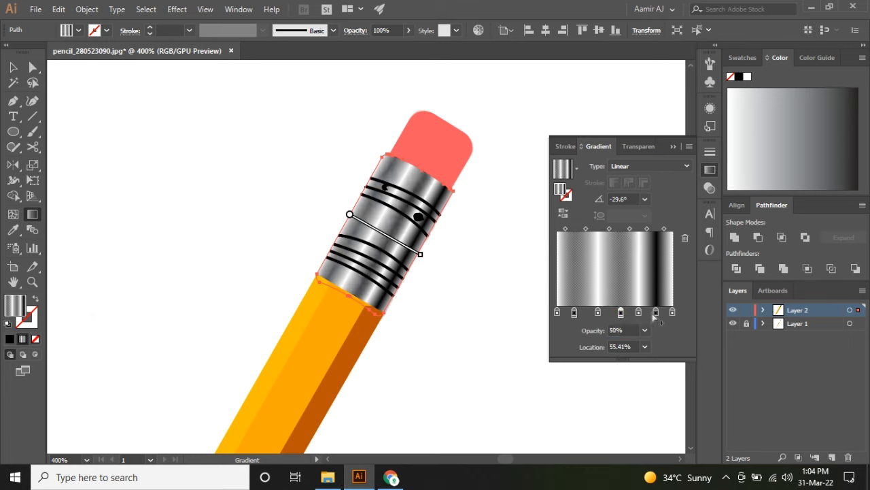
click(657, 313)
click(627, 329)
text(50)
key(Return)
click(13, 68)
click(159, 137)
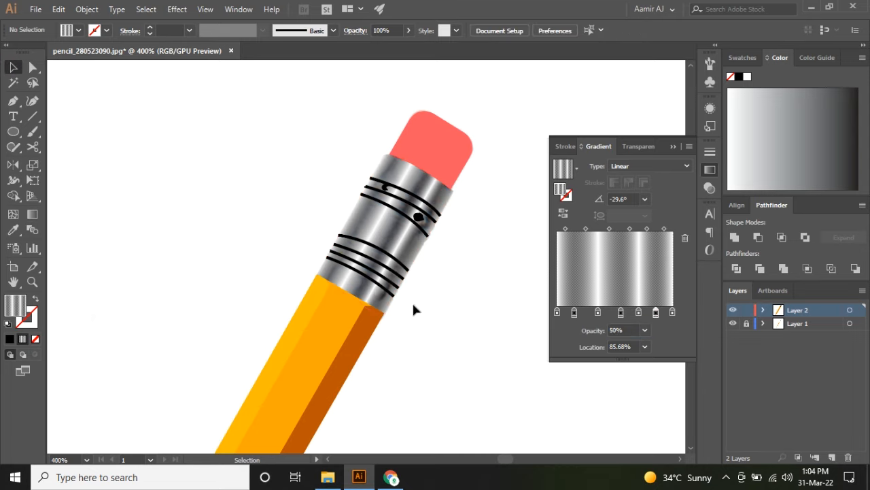
Move the dark orange facet's inner upper corner anchor past the body's edge at the ferrule
scroll(413, 300, down, 1)
drag(421, 315, 421, 270)
scroll(417, 269, down, 1)
scroll(393, 279, up, 2)
key(a)
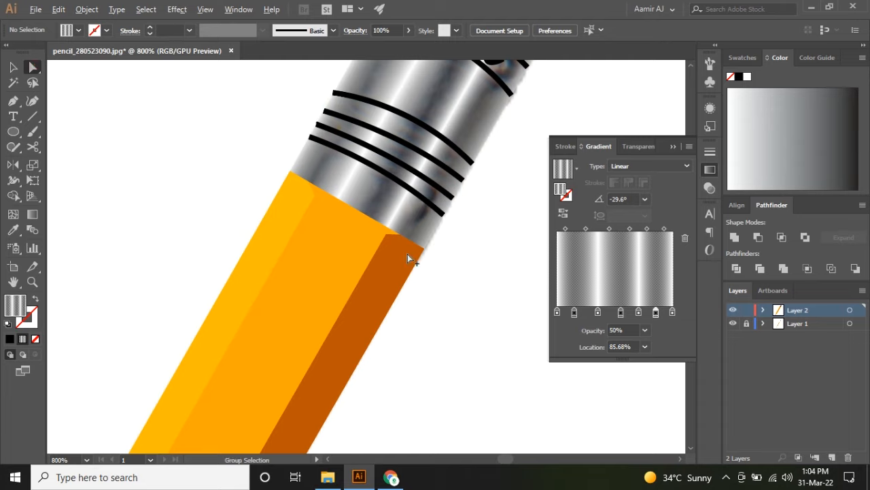
scroll(392, 275, up, 3)
click(375, 252)
drag(361, 203, 372, 178)
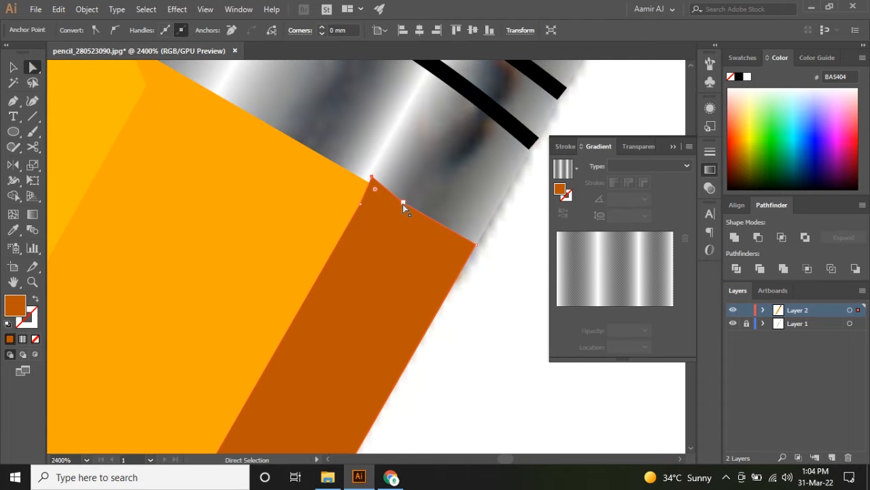
Move the light yellow facet's inner upper corner anchor beyond the body's edge, over the ferrule
click(238, 32)
drag(215, 179, 352, 251)
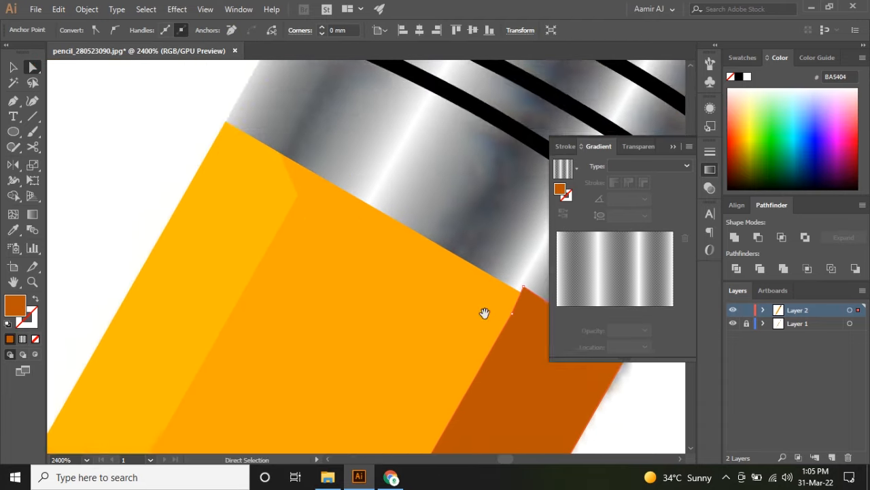
click(229, 35)
drag(206, 136, 299, 123)
click(270, 163)
click(276, 158)
click(228, 35)
click(258, 114)
click(231, 33)
Select all the artwork, trim both facets' surplus over the ferrule with the Shape Builder and deselect
click(13, 66)
key(ctrl+a)
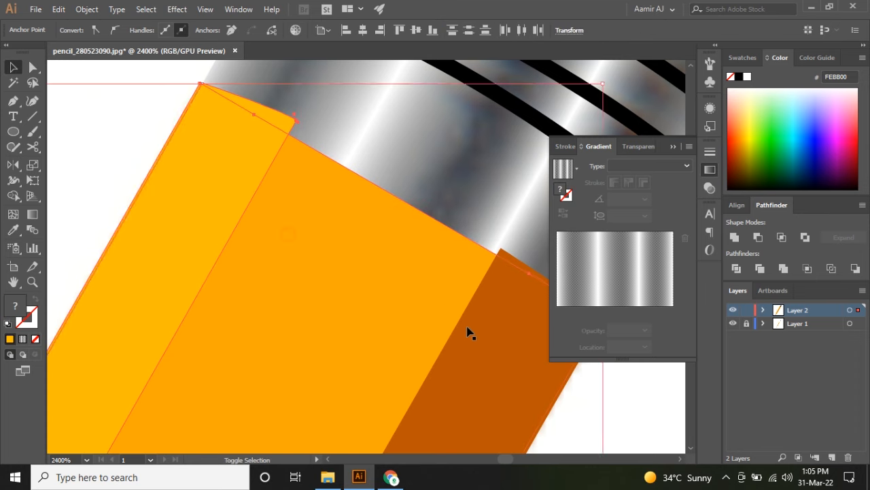
key(shift+m)
alt+click(278, 127)
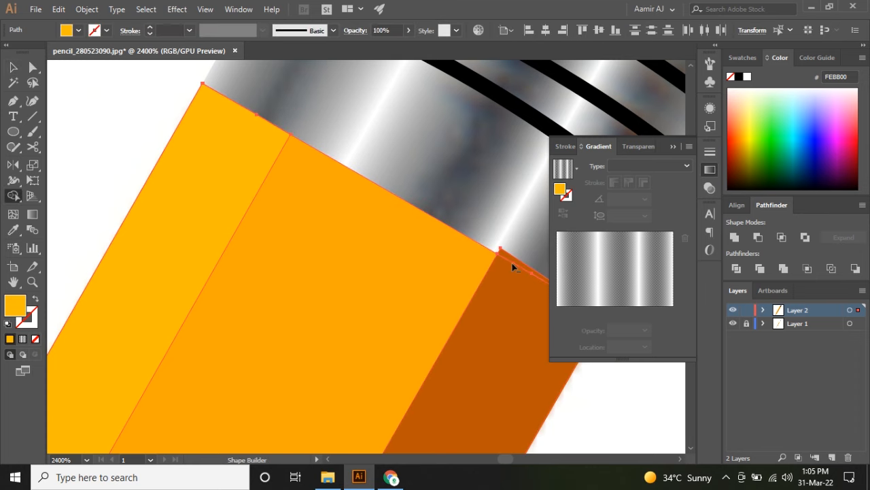
key(ctrl+minus)
key(v)
click(471, 261)
Sample the eraser's pink fill and copy its hex code from the Color Picker
scroll(469, 269, down, 3)
drag(460, 272, 429, 239)
scroll(423, 228, down, 2)
scroll(419, 163, up, 4)
drag(427, 123, 358, 250)
scroll(365, 244, up, 2)
click(353, 208)
click(558, 389)
click(14, 230)
double_click(15, 305)
click(418, 147)
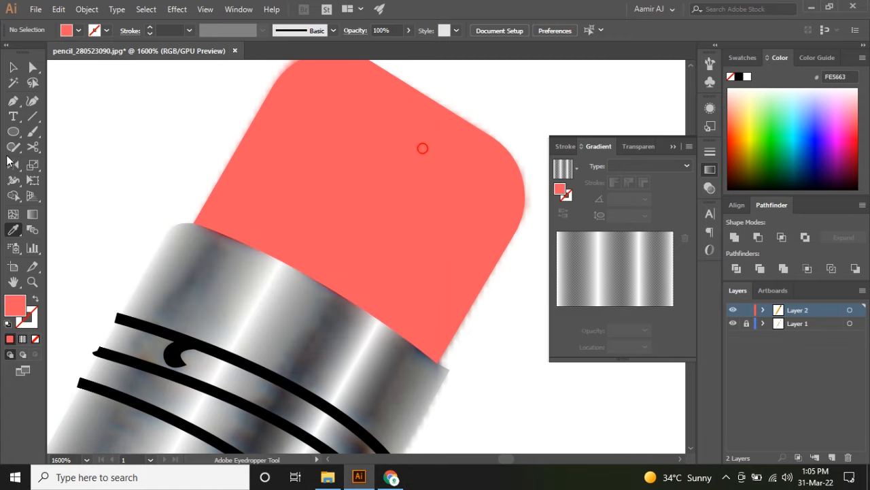
Apply the ferrule's metallic gradient to the eraser and draw it across the eraser's width at about -29°
ctrl+click(317, 172)
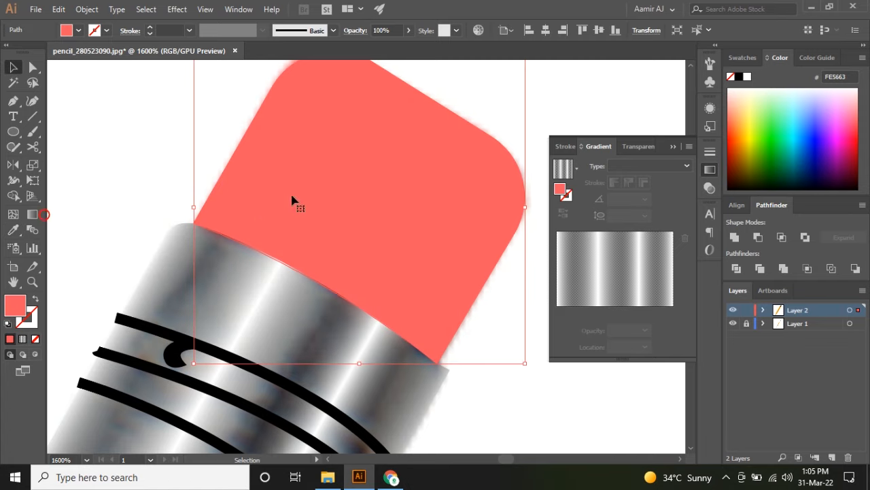
click(32, 214)
click(262, 208)
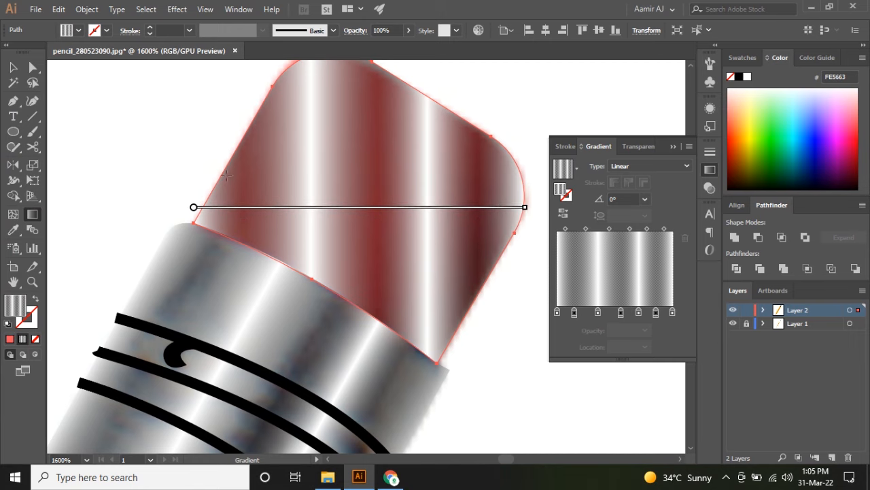
mouse_move(237, 146)
mouse_down()
mouse_move(441, 276)
mouse_move(485, 282)
mouse_up()
Recolour the first stop of the eraser's gradient to FE5663 and redraw the gradient across the eraser at about -30°
click(557, 313)
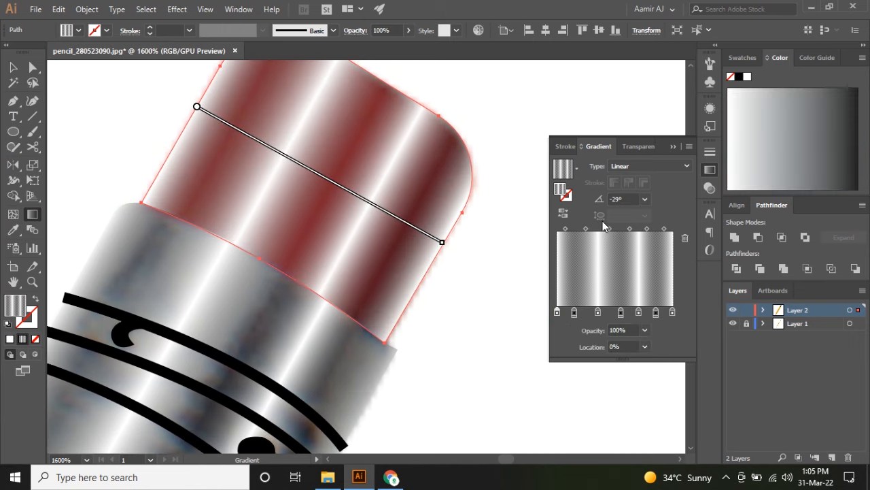
double_click(562, 190)
click(417, 147)
drag(141, 186, 474, 189)
mouse_move(177, 110)
mouse_down()
mouse_move(480, 245)
mouse_move(462, 274)
mouse_move(474, 265)
mouse_up()
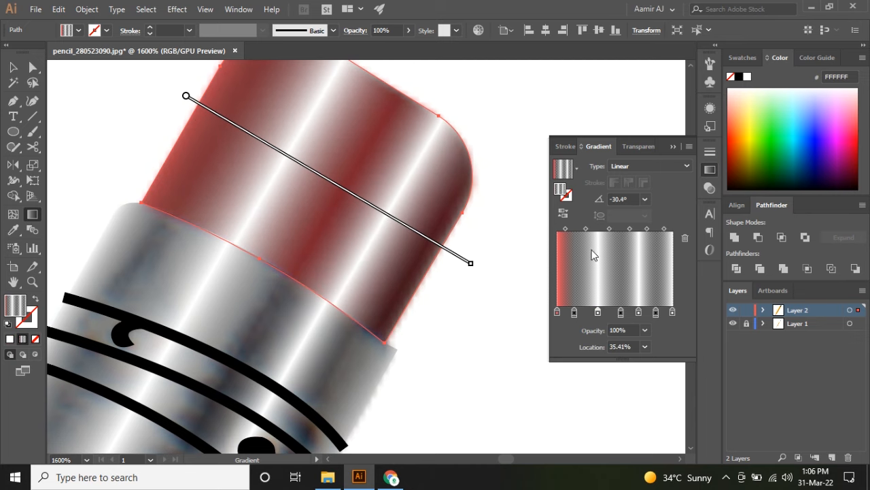
Recolour the eraser gradient's white stop at 35.41% to FE5663 and redraw the gradient at about -29°
double_click(562, 190)
text(FE5663)
click(418, 146)
drag(478, 185, 403, 332)
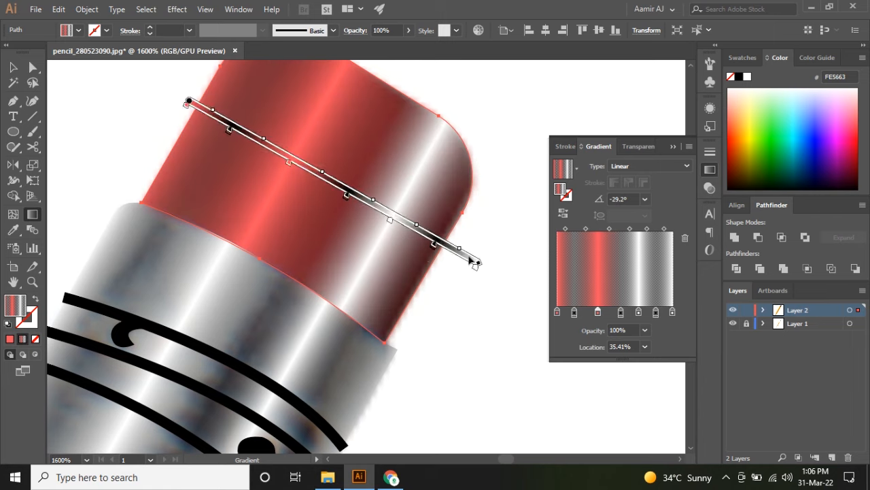
Remove the white stop near 71% from the eraser's gradient and respace the remaining middle stops, the last at 78.65%
drag(639, 313, 642, 348)
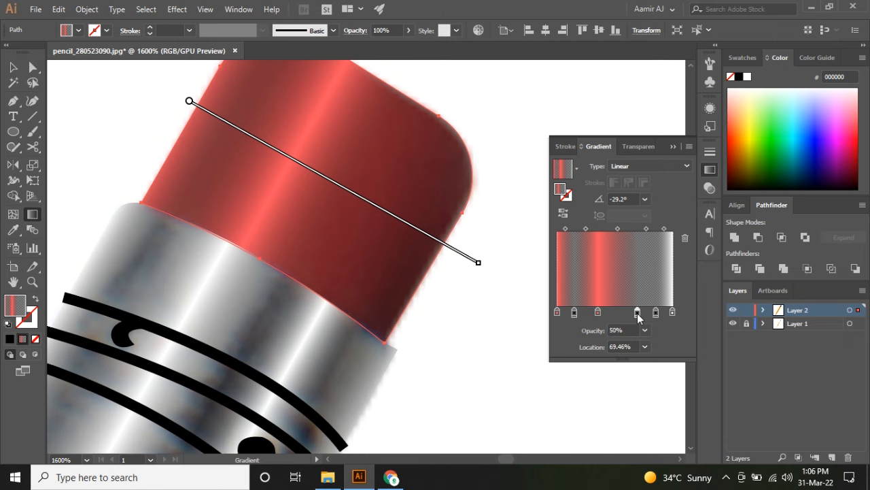
drag(600, 312, 648, 314)
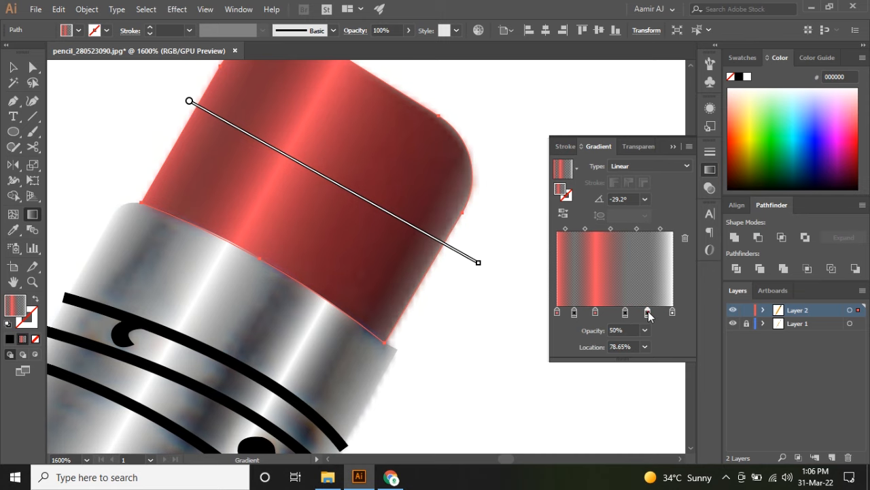
Recolour the eraser gradient's black stop at 78.65% to FE5663 and redraw the gradient at about -28°
double_click(561, 188)
click(402, 147)
mouse_move(140, 187)
mouse_down()
mouse_move(473, 186)
mouse_move(478, 240)
mouse_move(431, 334)
mouse_move(406, 321)
mouse_up()
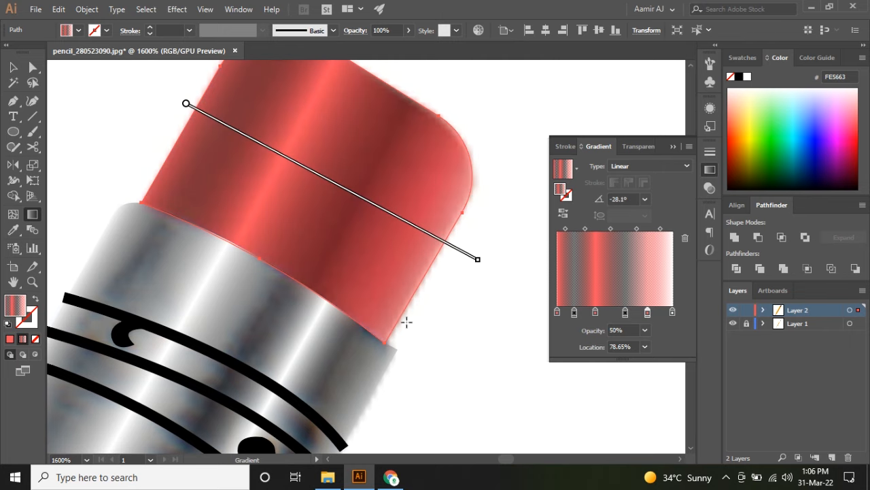
Recolour the eraser gradient's white end stop to FE5663, redraw the gradient at about -34° and deselect the eraser
drag(648, 314, 673, 314)
double_click(665, 312)
click(665, 312)
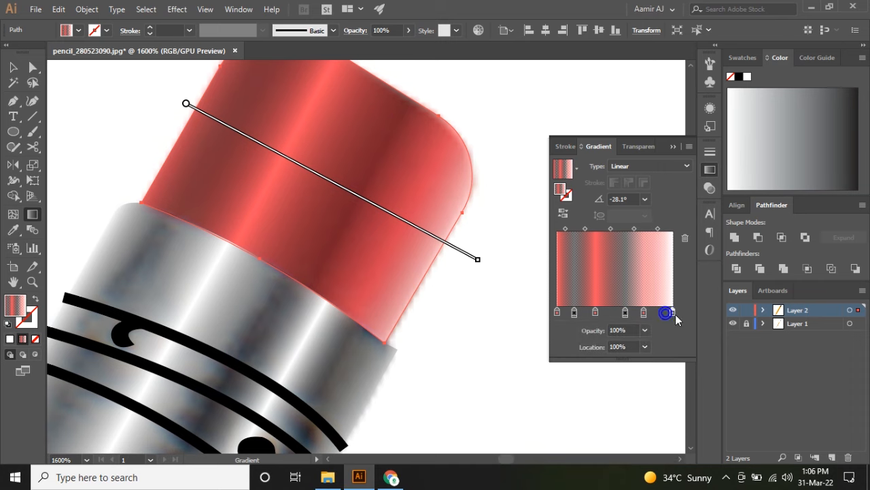
double_click(559, 189)
text(FF6663)
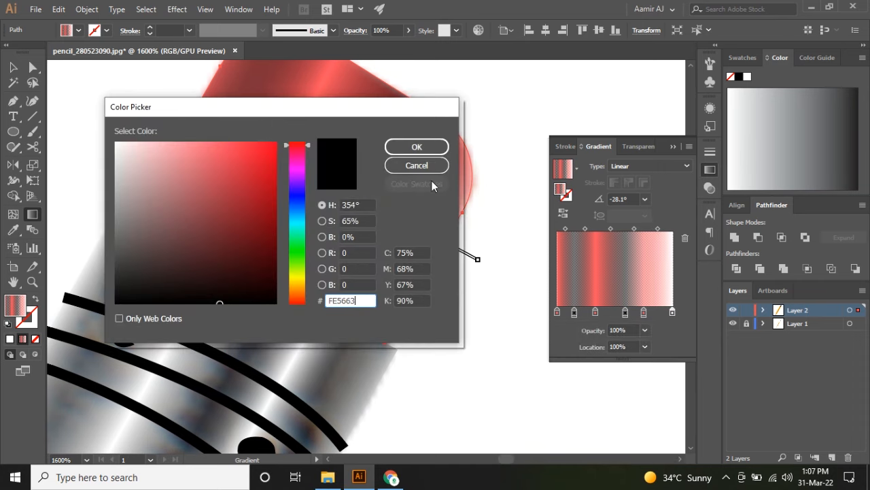
click(427, 145)
mouse_move(478, 185)
mouse_down()
mouse_move(467, 223)
mouse_move(478, 243)
mouse_move(463, 275)
mouse_up()
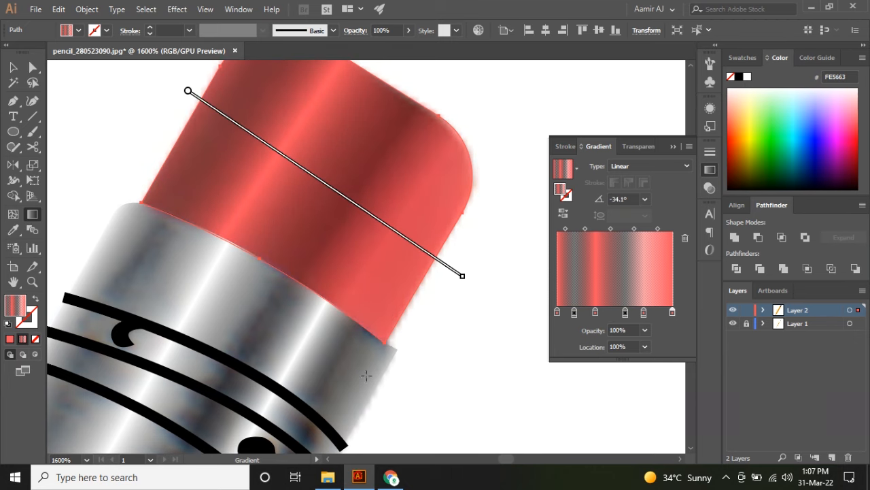
click(14, 68)
scroll(152, 128, down, 3)
drag(154, 132, 284, 229)
click(192, 165)
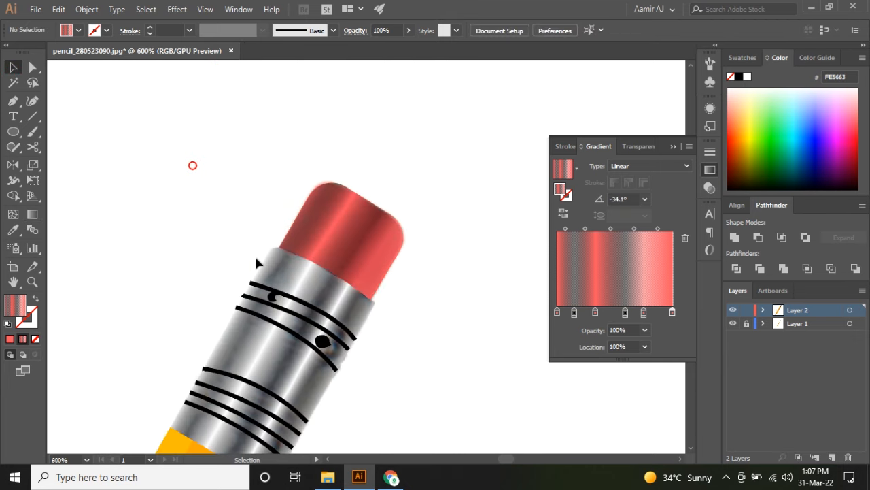
Move the middle red stop of the eraser's gradient to 39.19% and remove the stops beyond it
scroll(340, 242, up, 2)
drag(342, 250, 323, 231)
click(339, 228)
drag(596, 314, 602, 315)
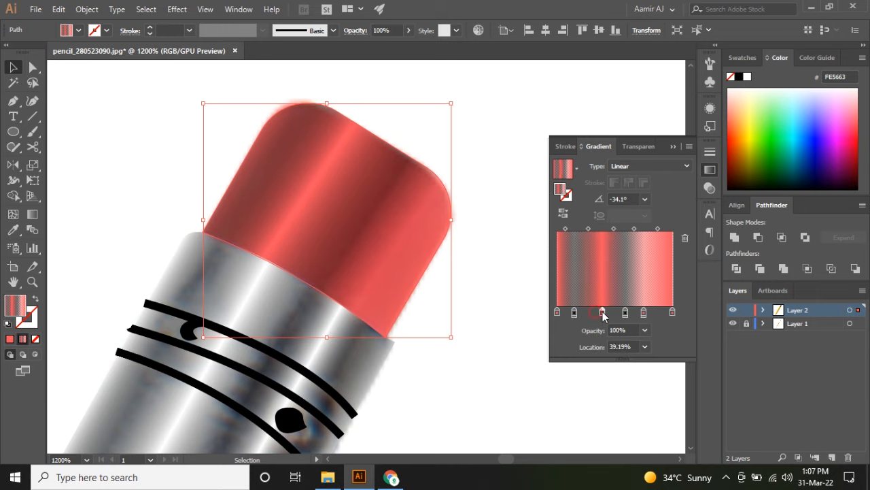
click(625, 313)
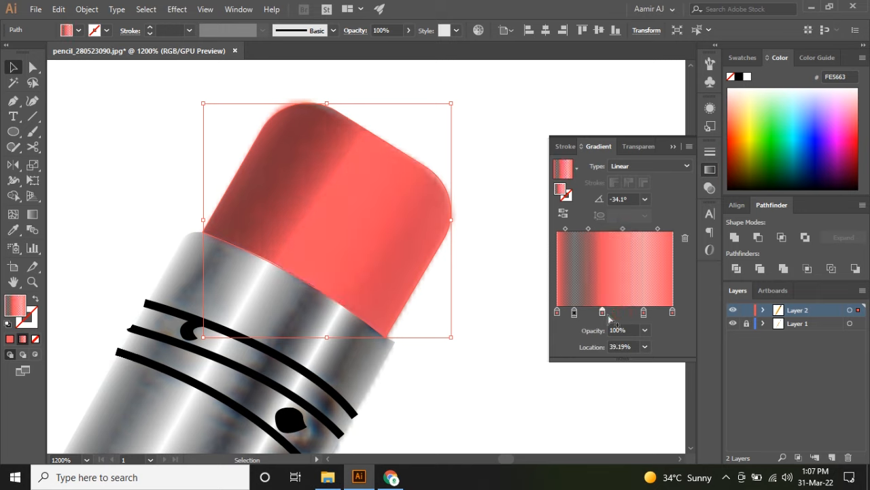
mouse_move(625, 313)
mouse_down()
mouse_move(658, 313)
mouse_move(626, 311)
mouse_move(672, 327)
mouse_up()
drag(624, 312, 625, 327)
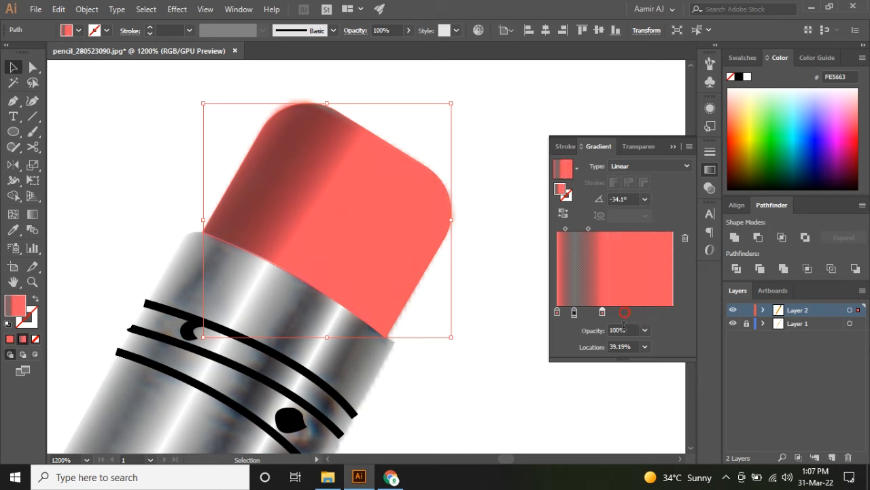
Rebuild the eraser gradient with alternating red and black stops, the first black one at 30.54% and the red end stop at 98.38%
mouse_move(574, 313)
mouse_down()
mouse_move(571, 334)
mouse_move(559, 311)
mouse_move(556, 332)
mouse_move(560, 313)
mouse_move(587, 314)
mouse_up()
mouse_move(602, 314)
mouse_down()
mouse_move(556, 313)
mouse_move(568, 315)
mouse_up()
drag(577, 312, 670, 313)
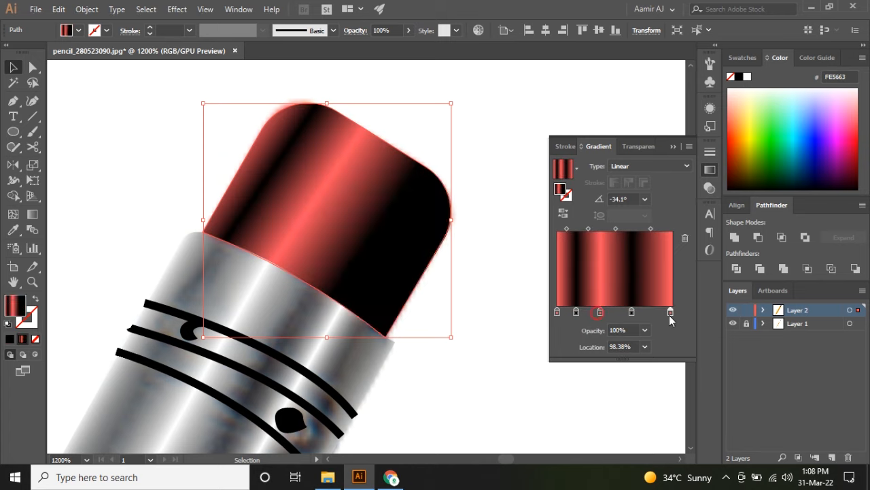
mouse_move(652, 229)
mouse_down()
mouse_move(583, 228)
mouse_move(622, 227)
mouse_up()
mouse_move(632, 313)
mouse_down()
mouse_move(640, 313)
mouse_move(593, 313)
mouse_up()
Recolour the eraser gradient's black stop at 30.54% to FE5663 and redraw the gradient at about -26°
double_click(560, 189)
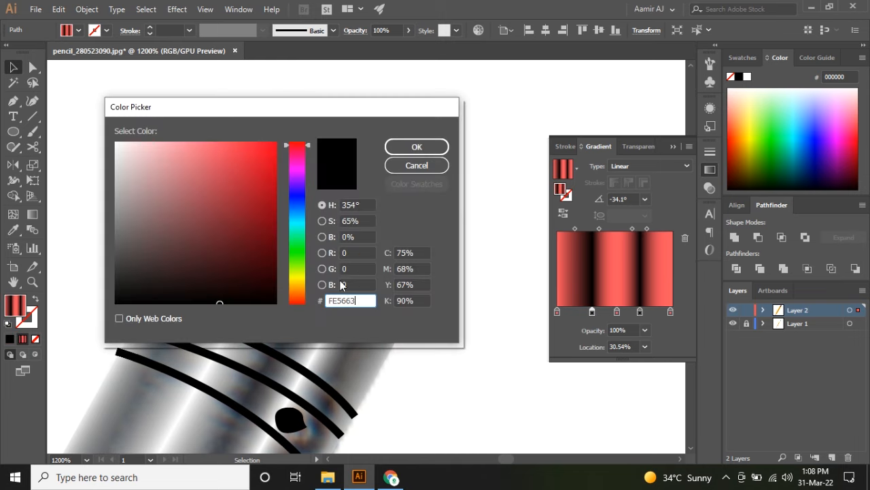
click(415, 149)
click(32, 214)
mouse_move(176, 131)
mouse_down()
mouse_move(397, 275)
mouse_move(467, 276)
mouse_move(431, 258)
mouse_up()
drag(176, 132, 240, 166)
drag(498, 294, 435, 259)
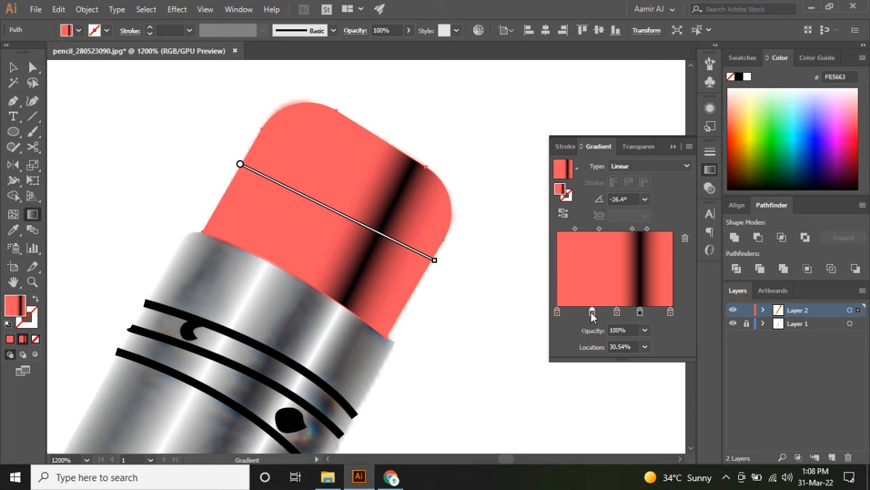
Recolour the eraser gradient's stop at 30.54% to dark red 51272C and redraw the gradient at about -30°
double_click(559, 190)
drag(218, 305, 199, 253)
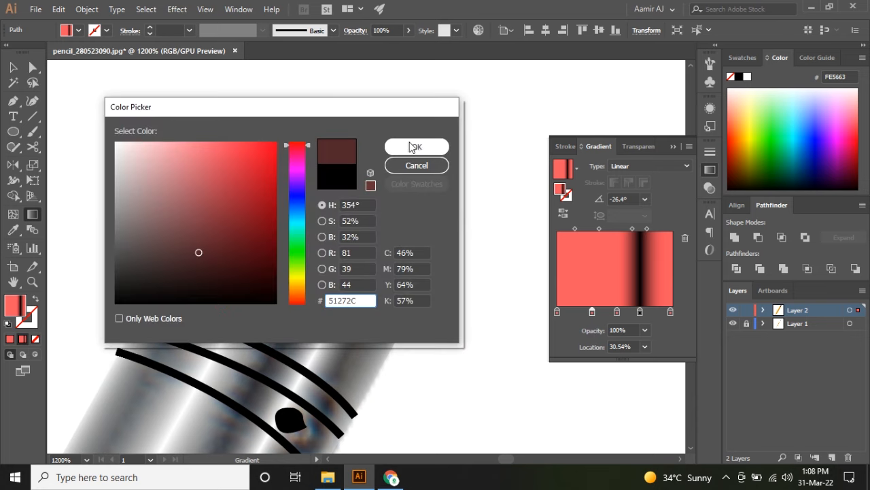
click(410, 146)
drag(210, 147, 431, 267)
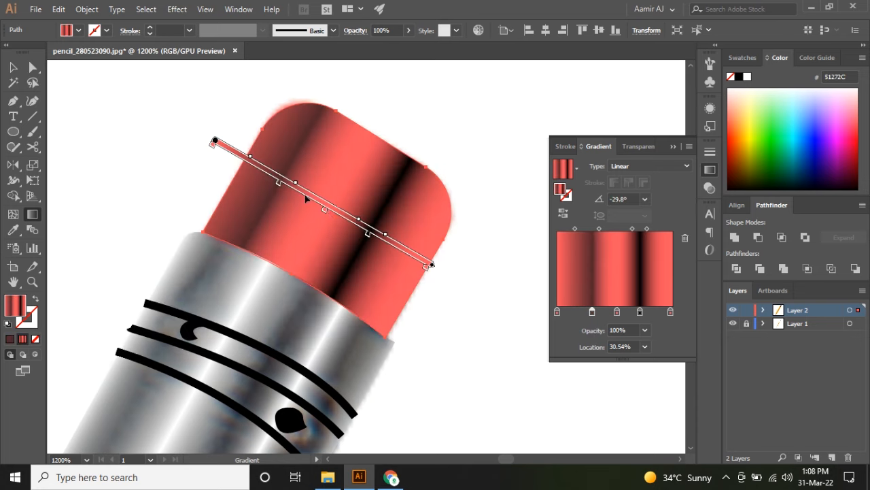
click(13, 66)
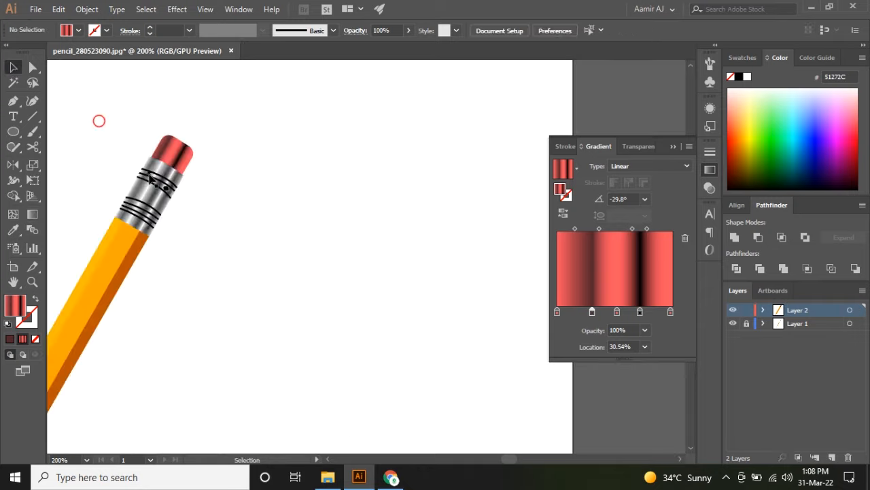
Draw a narrow orange wedge with the Pen tool down the middle of the lead, tapering from its base to its tip
drag(147, 173, 255, 209)
scroll(364, 204, down, 3)
click(312, 266)
click(350, 260)
scroll(246, 377, up, 7)
drag(203, 284, 246, 291)
scroll(283, 268, up, 2)
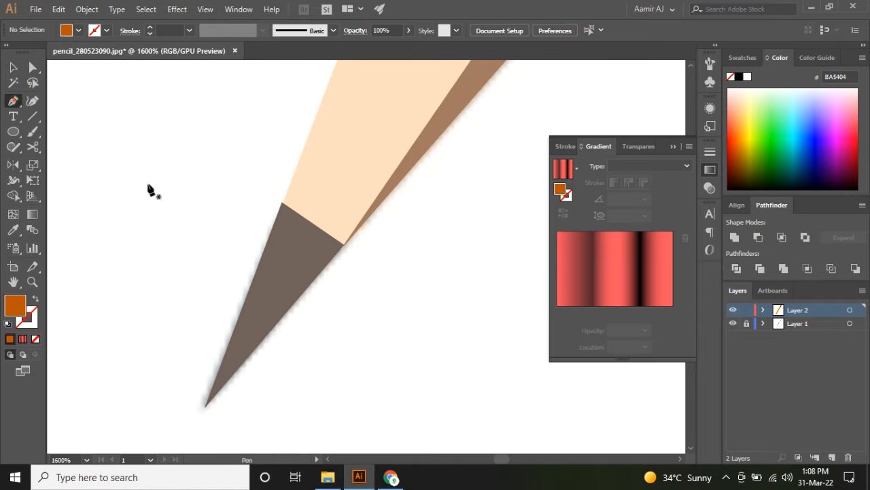
click(13, 100)
scroll(293, 295, up, 2)
click(318, 133)
scroll(338, 180, down, 4)
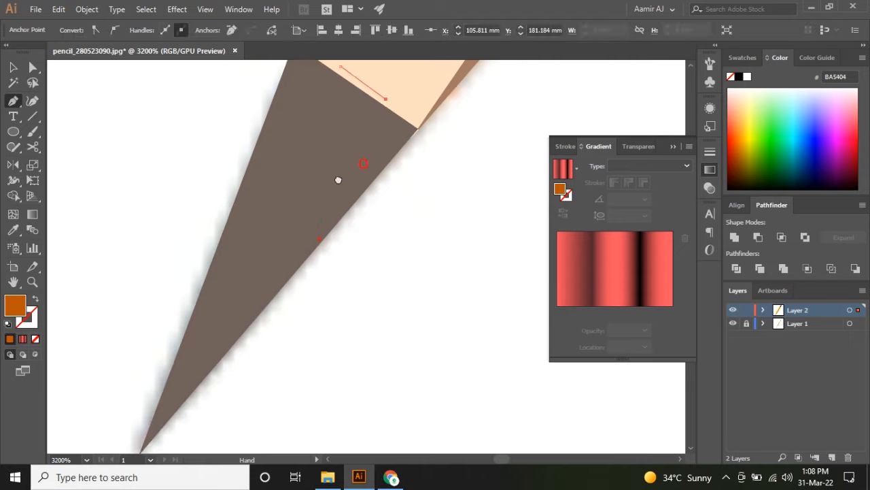
click(158, 408)
drag(235, 311, 170, 397)
click(294, 104)
scroll(306, 138, down, 2)
key(v)
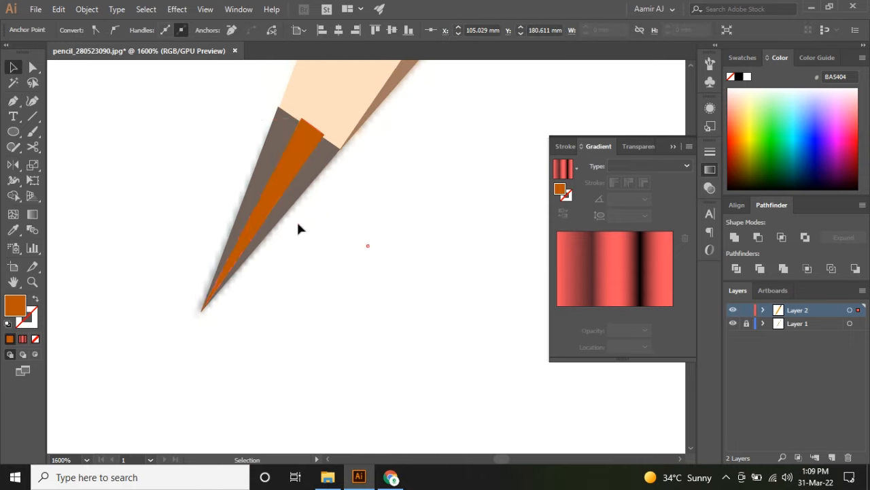
Fill the pencil lead with black and the wedge over it with white
scroll(293, 208, up, 2)
click(250, 116)
click(738, 76)
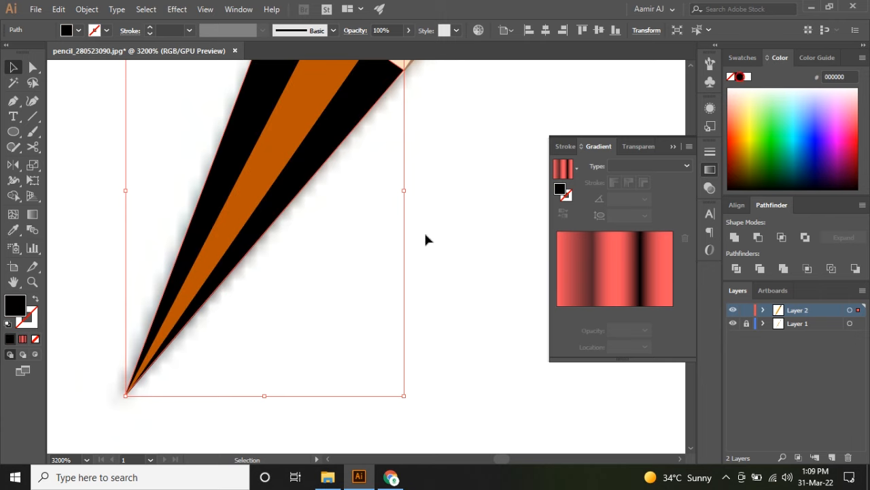
scroll(347, 266, down, 1)
click(311, 224)
click(747, 77)
Trim the part of the white wedge that extends past the lead's base with the Shape Builder tool
click(351, 214)
shift+click(338, 196)
key(shift+m)
alt+click(356, 148)
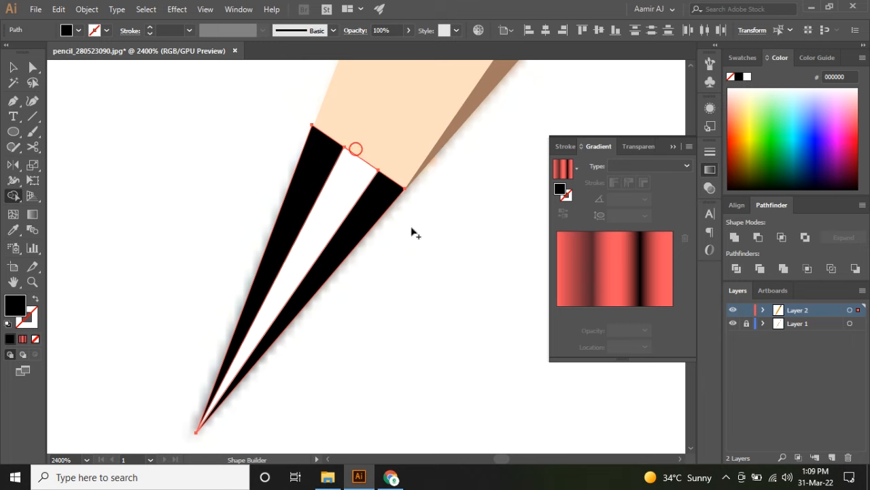
key(v)
click(418, 239)
Lower the black lead's opacity and set the white highlight's opacity to 90%
scroll(362, 254, down, 2)
click(347, 223)
click(395, 251)
click(362, 224)
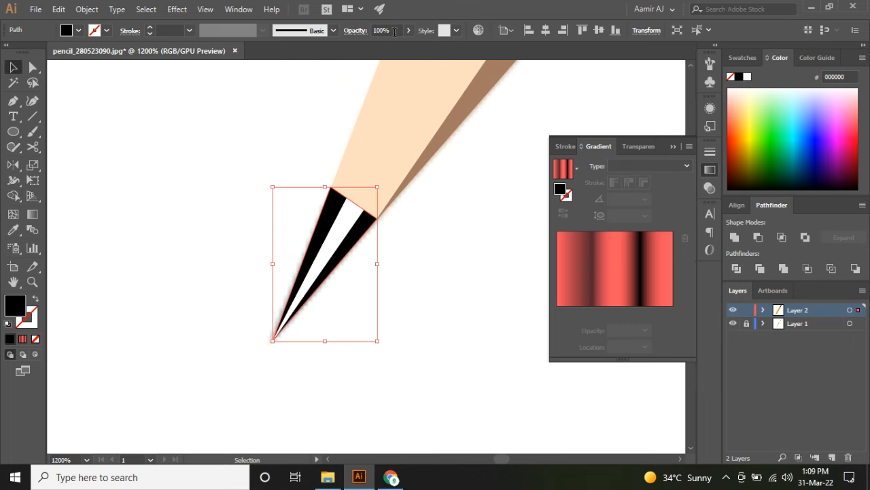
scroll(389, 31, down, 20)
click(437, 238)
click(349, 230)
scroll(385, 30, down, 17)
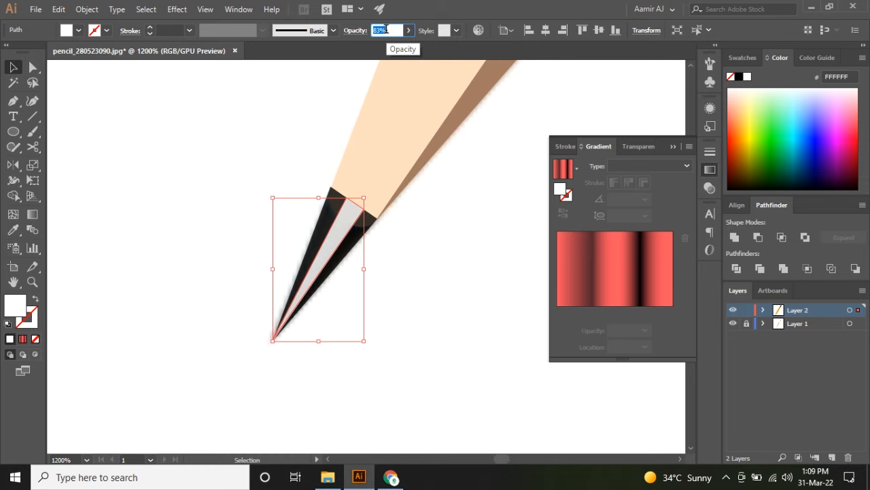
click(476, 249)
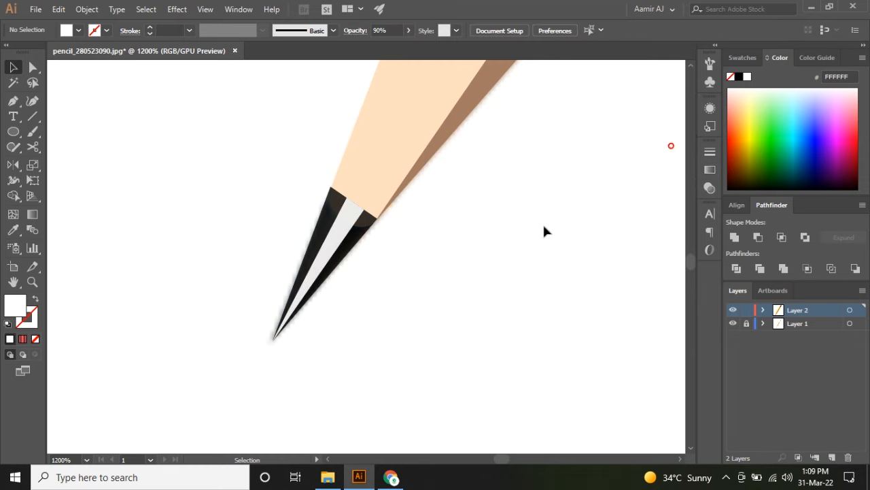
Hide the reference photo's Layer 1 and select the whole pencil to inspect its vector shapes
key(ctrl+0)
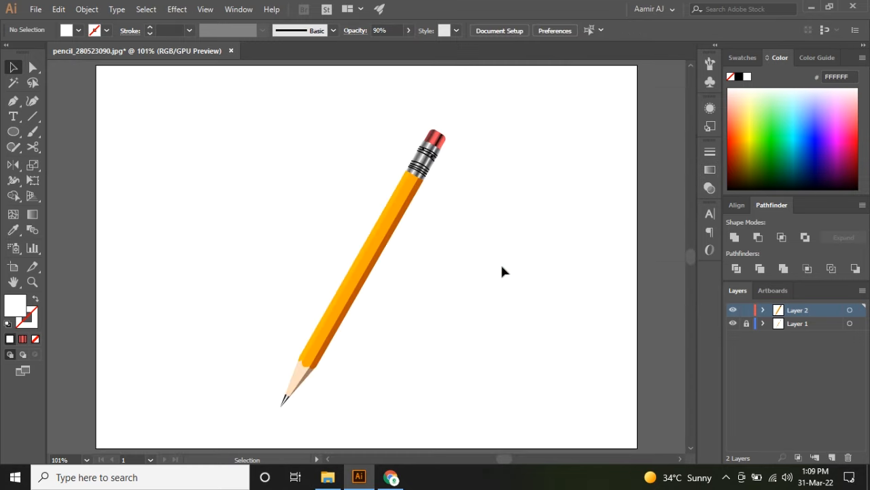
key(ctrl+minus)
click(733, 323)
key(ctrl+minus)
drag(302, 151, 514, 348)
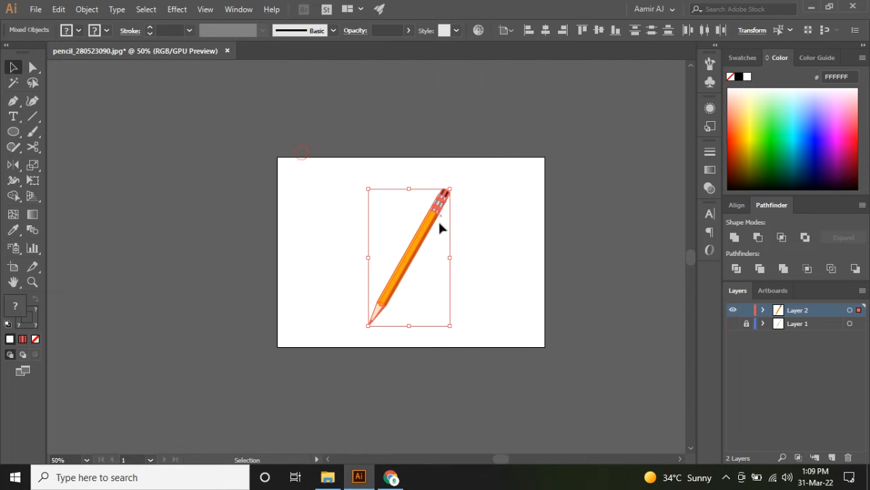
scroll(438, 204, up, 8)
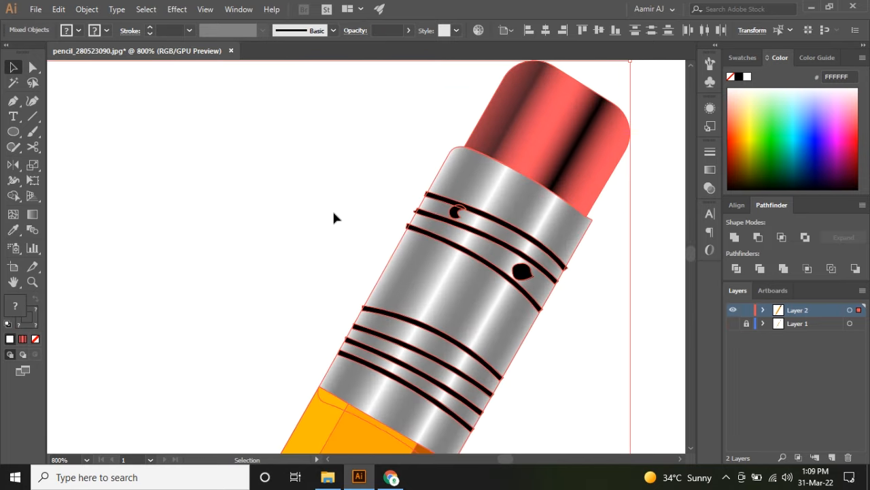
scroll(333, 212, down, 9)
key(ctrl+0)
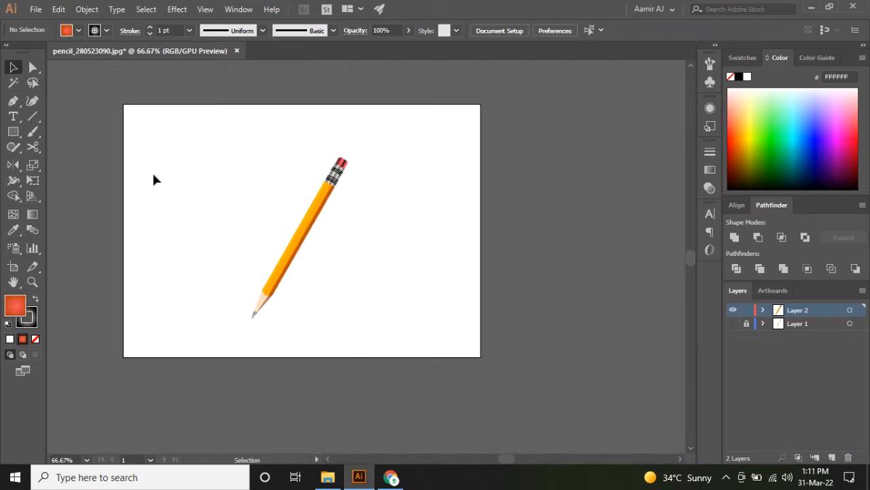
Draw a white, black-outlined rectangle centred over the whole artboard and send it behind the pencil
key(m)
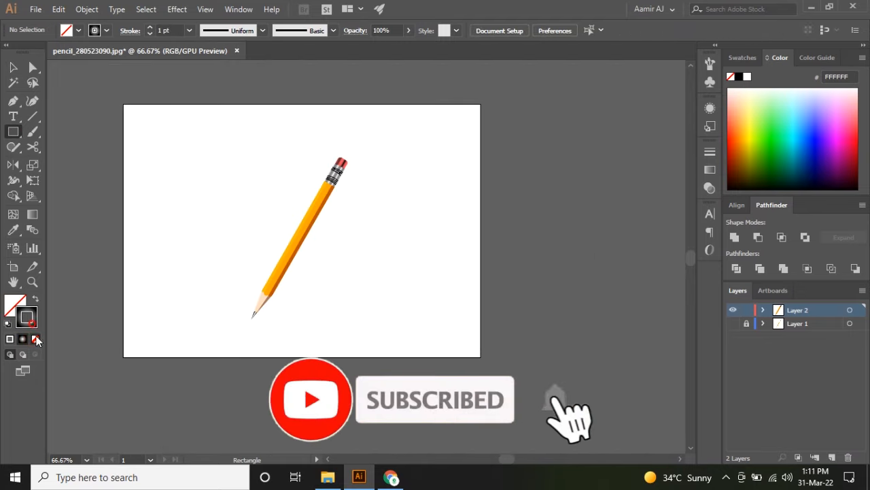
key(d)
click(8, 304)
drag(124, 104, 482, 357)
click(552, 30)
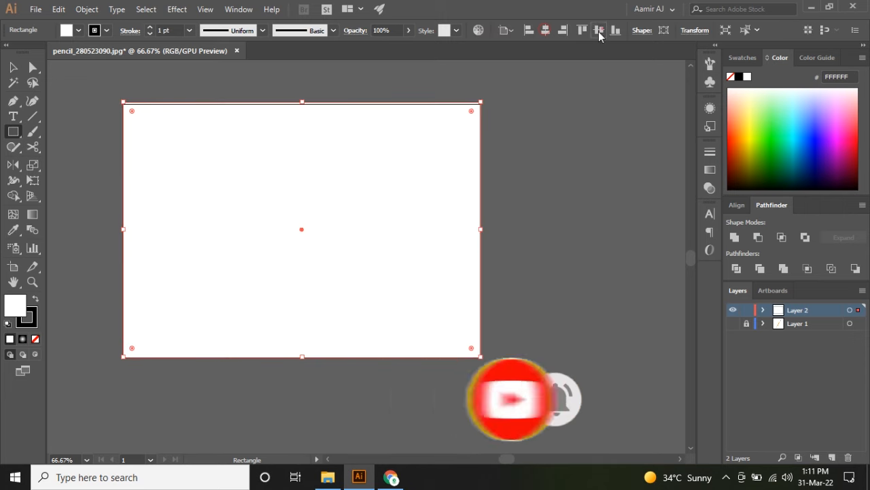
right_click(359, 189)
mouse_move(394, 391)
click(538, 429)
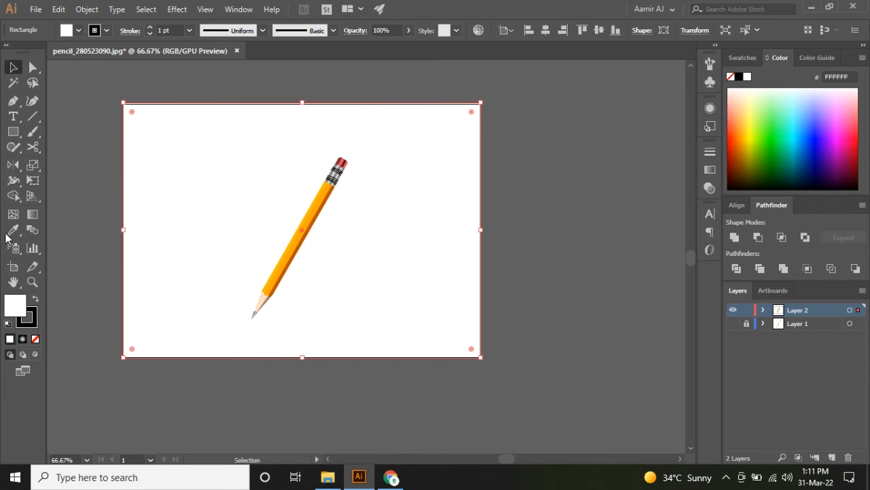
Fill the background rectangle with a white-to-black radial gradient and extend its radius past the rectangle's side edge
key(g)
click(272, 223)
drag(304, 75, 301, 92)
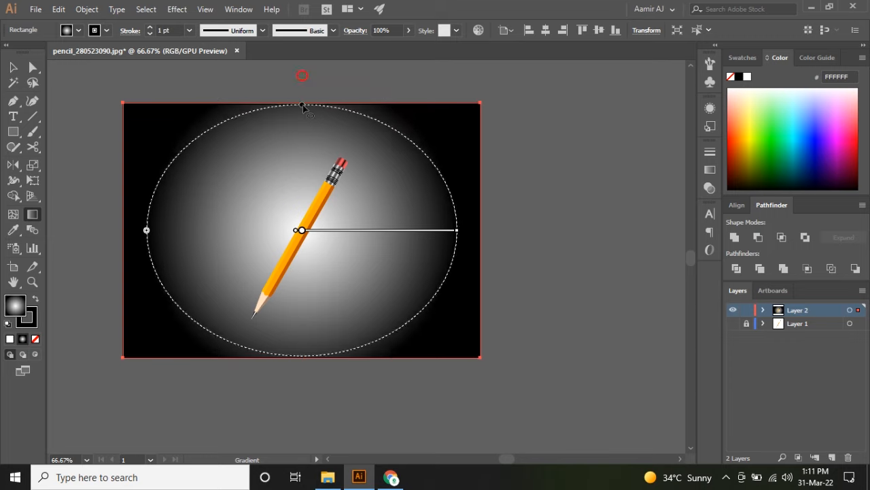
key(ctrl+z)
drag(452, 232, 494, 245)
click(14, 68)
click(89, 152)
Draw a wide, flat ellipse at the pencil's tip as a shadow shape
scroll(235, 313, up, 2)
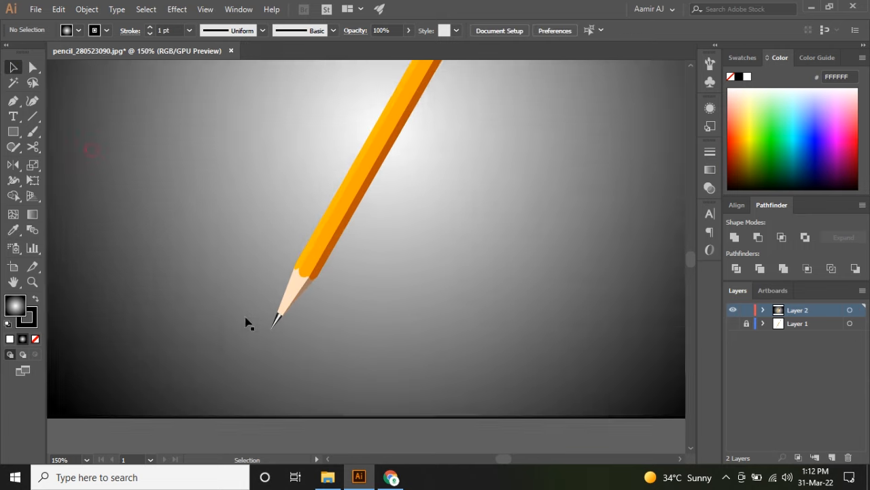
drag(238, 312, 324, 261)
scroll(326, 262, down, 1)
drag(13, 132, 61, 161)
key(ctrl+plus)
drag(218, 215, 435, 251)
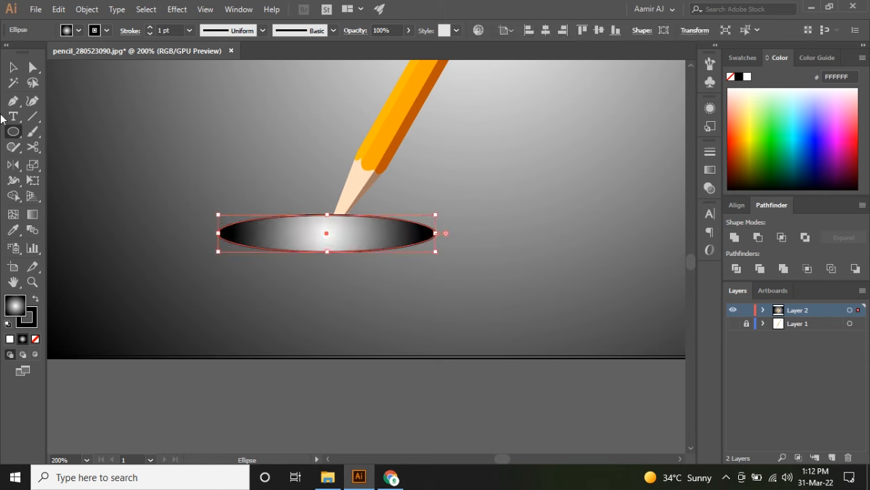
Remove the ellipse's outline and move it down until its upper edge meets the pencil's tip
key(v)
click(33, 325)
click(35, 339)
mouse_move(334, 239)
mouse_down()
mouse_move(344, 255)
mouse_move(330, 268)
mouse_up()
Shade the ellipse with a radial gradient from black at the centre to a 0% opacity stop at 92.97%
click(710, 170)
mouse_move(672, 311)
mouse_down()
mouse_move(586, 312)
mouse_move(663, 311)
mouse_up()
drag(586, 312, 558, 311)
click(645, 329)
click(650, 178)
Flatten the ellipse's radial gradient to a 9.4% aspect ratio and reposition the shadow directly under the pencil's tip
click(32, 213)
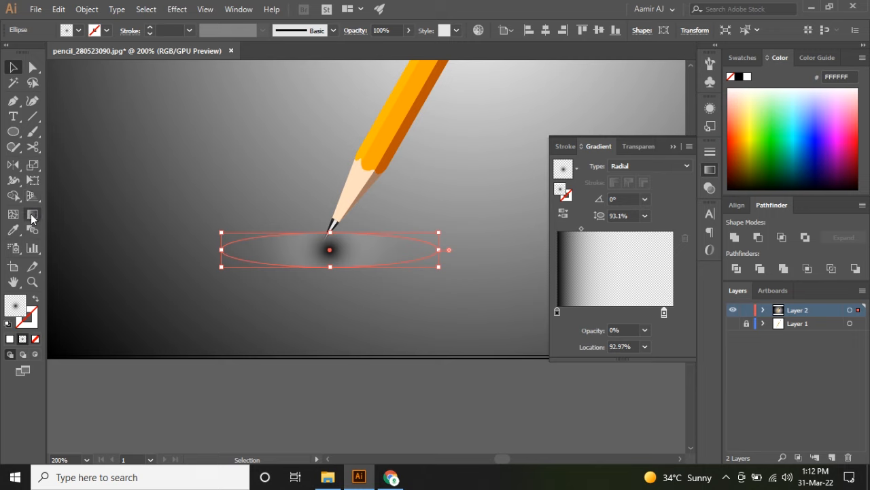
drag(329, 163, 329, 240)
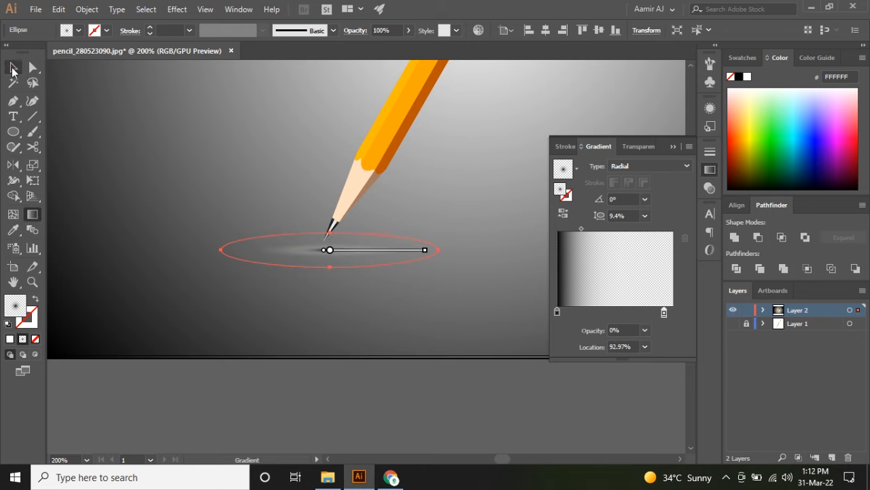
key(v)
click(327, 296)
click(337, 255)
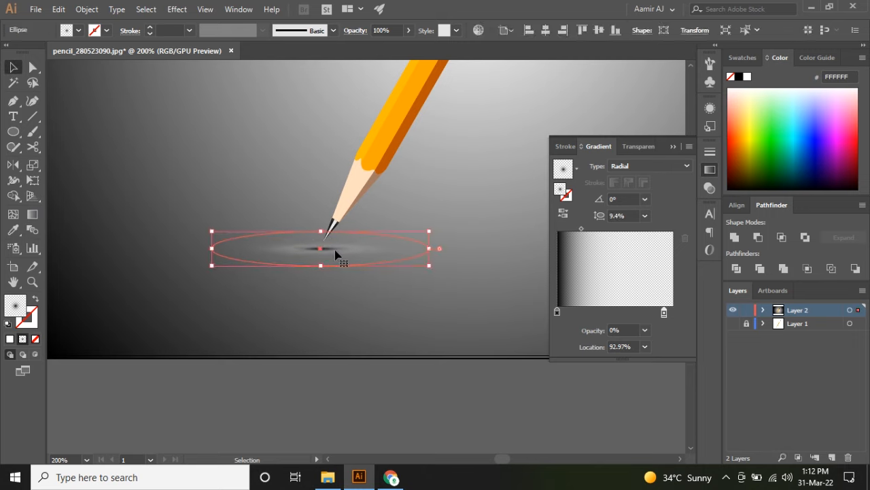
click(663, 129)
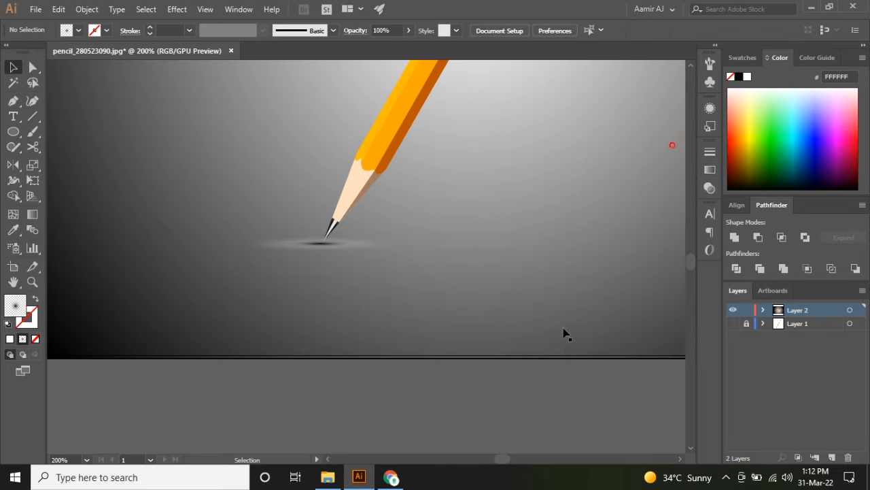
key(ctrl+0)
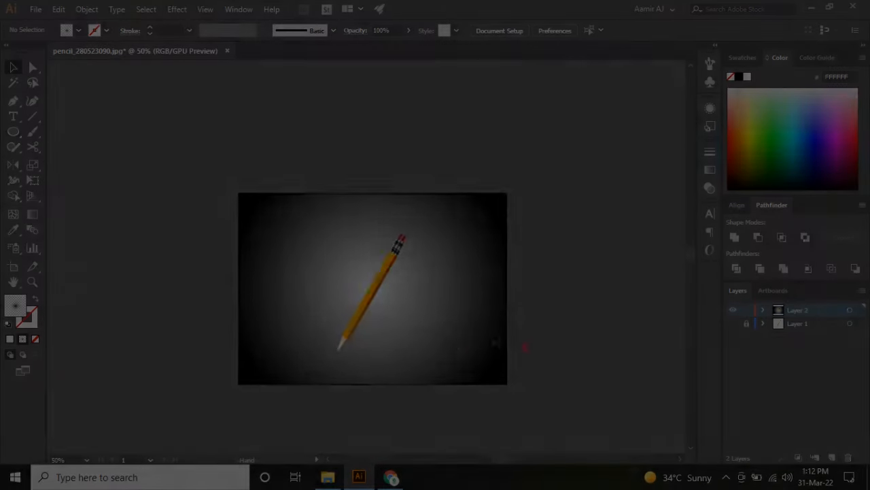